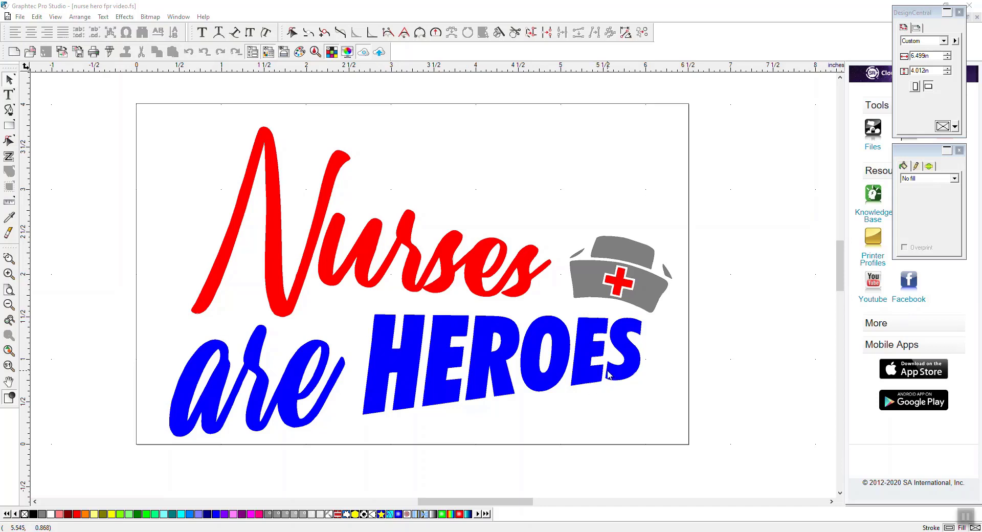
# Examine how the artwork is grouped by selecting the red word, the blue words and the gray nurse cap in turn
pyautogui.click(329, 182)
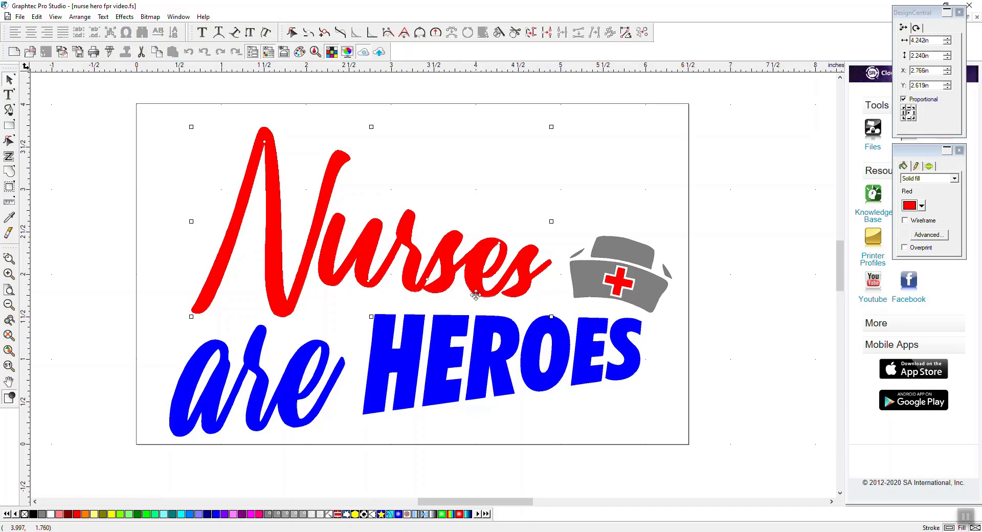
pyautogui.click(363, 334)
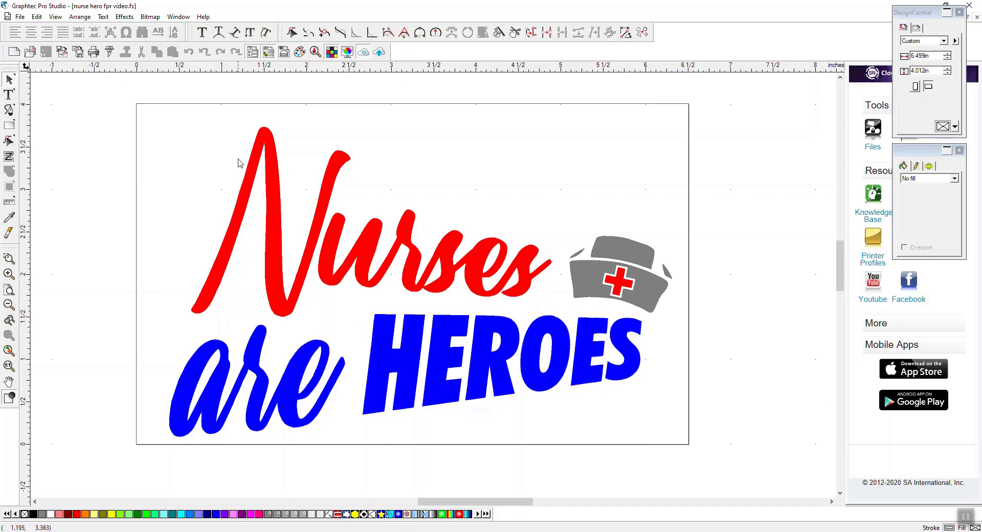
pyautogui.click(266, 171)
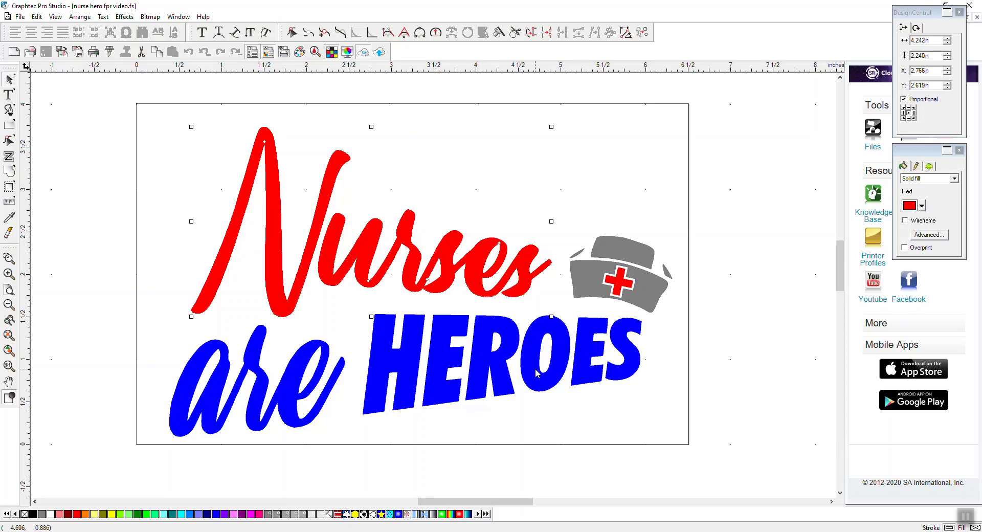
pyautogui.click(338, 310)
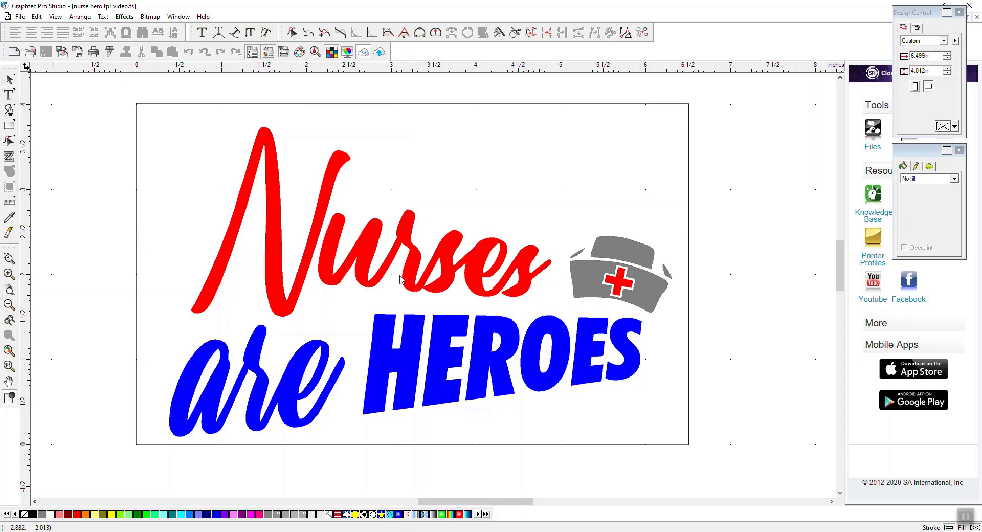
pyautogui.click(270, 258)
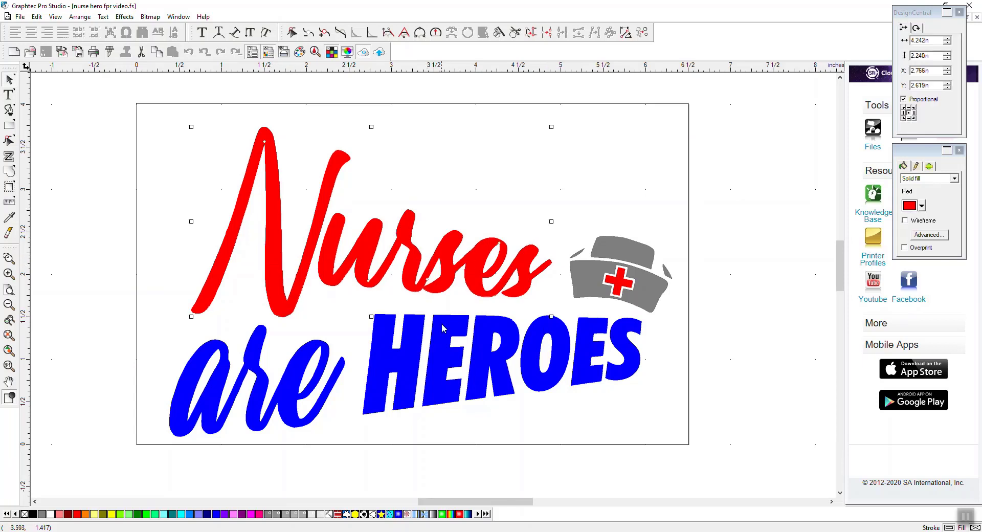
pyautogui.press('Escape')
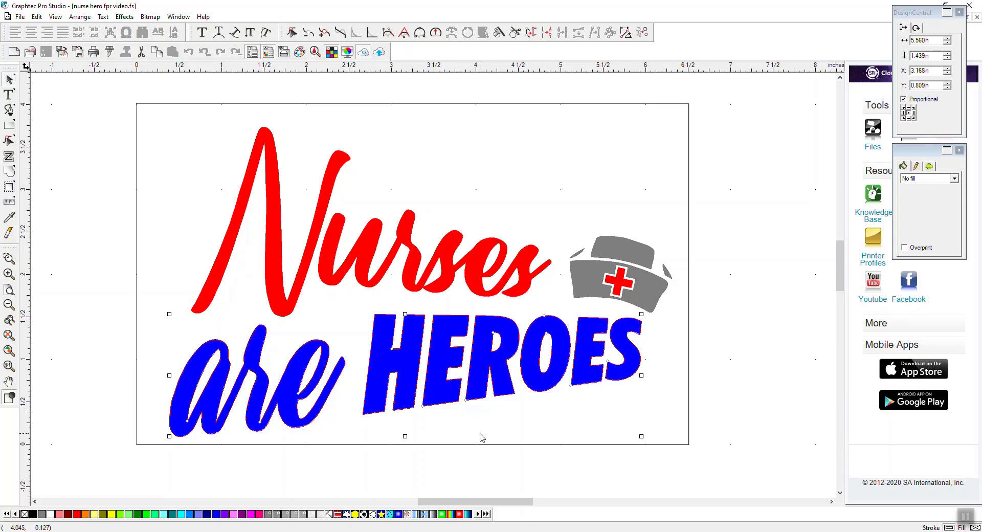
pyautogui.click(488, 336)
pyautogui.rightClick(442, 357)
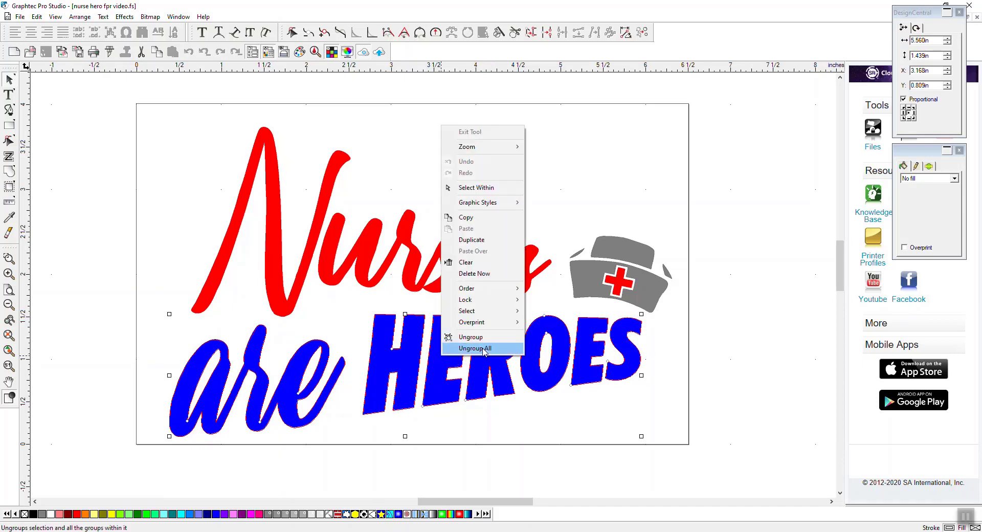
pyautogui.click(714, 407)
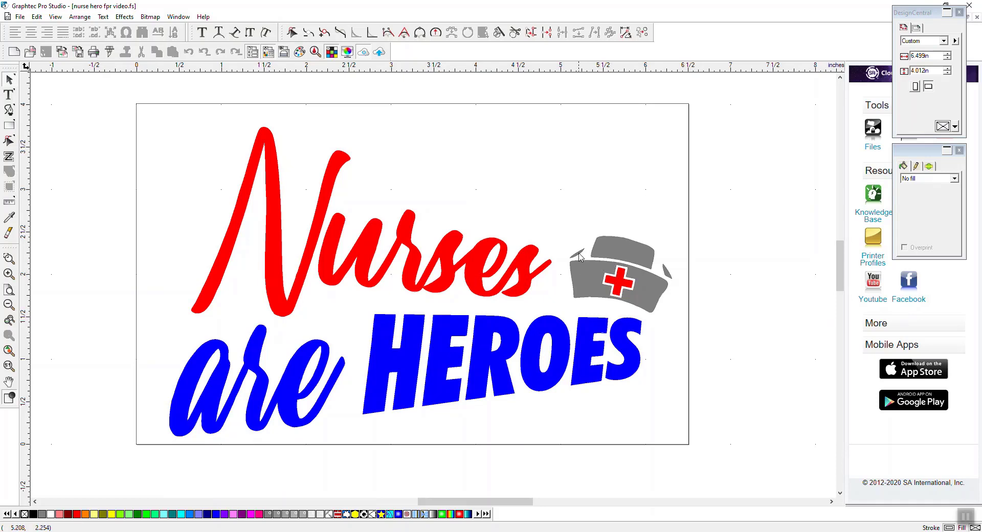
pyautogui.click(586, 278)
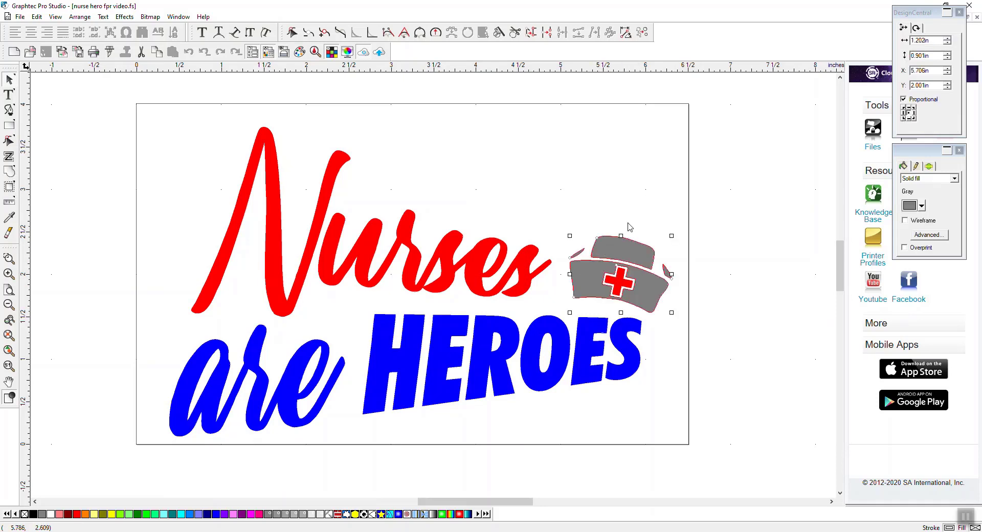
pyautogui.click(627, 200)
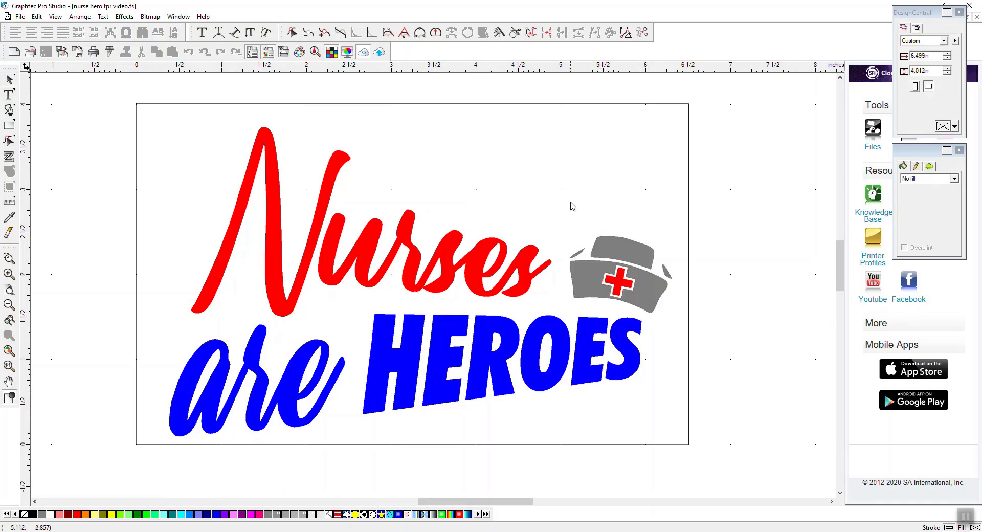
# Start a contour cut on the red and blue lettering together, with an offset of 0.040 in
pyautogui.click(482, 271)
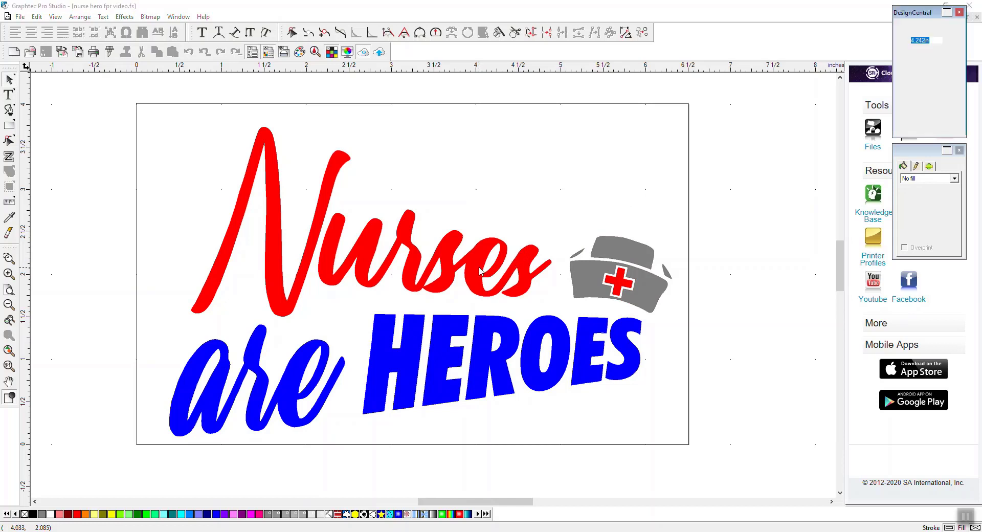
pyautogui.click(406, 362)
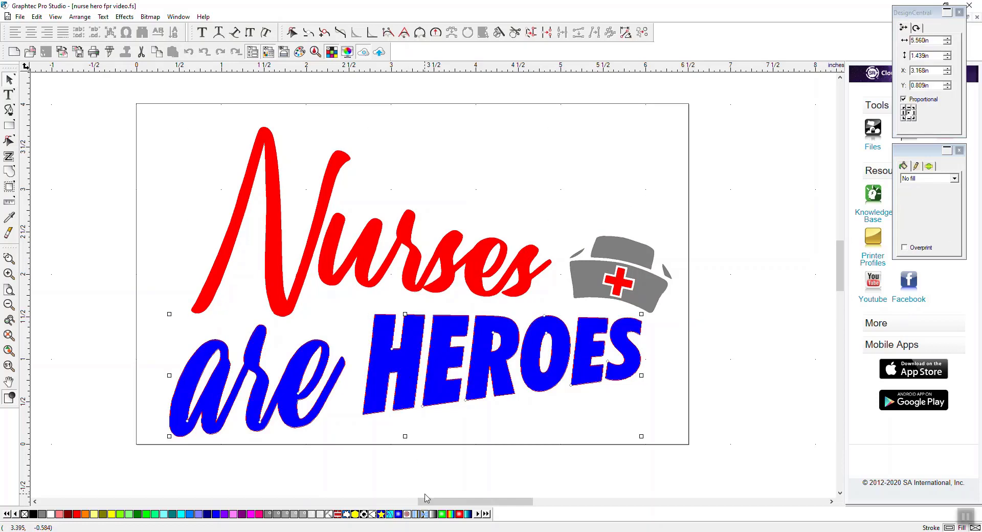
pyautogui.keyDown('shift'); pyautogui.click(279, 249); pyautogui.keyUp('shift')
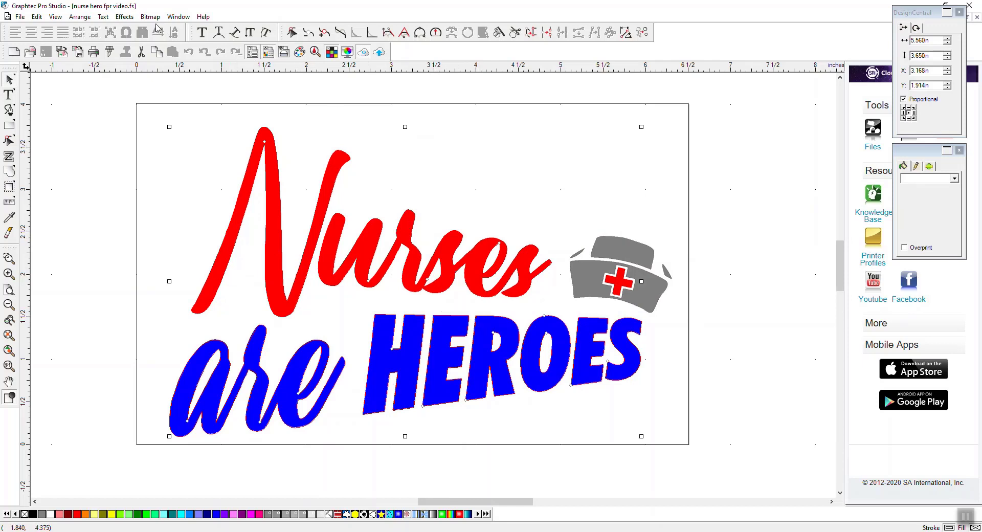
pyautogui.click(120, 17)
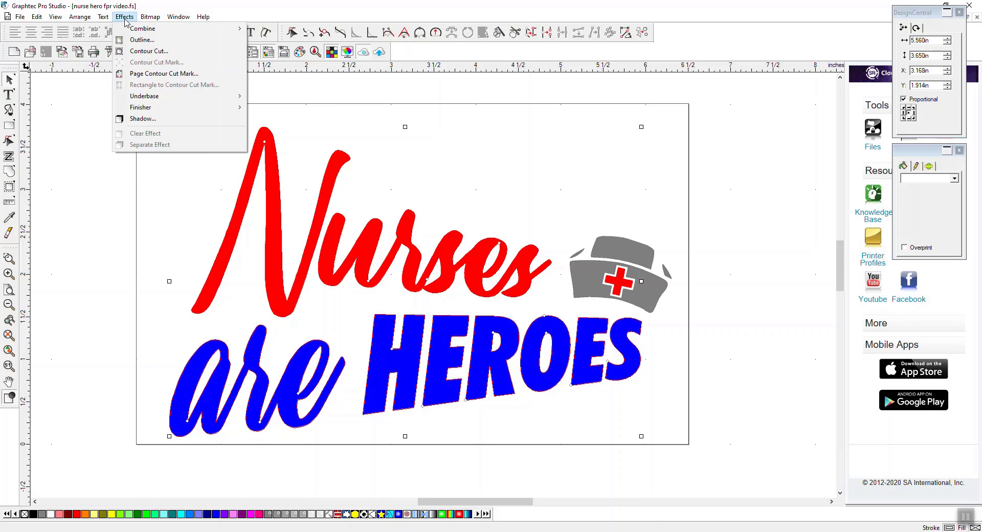
pyautogui.click(180, 52)
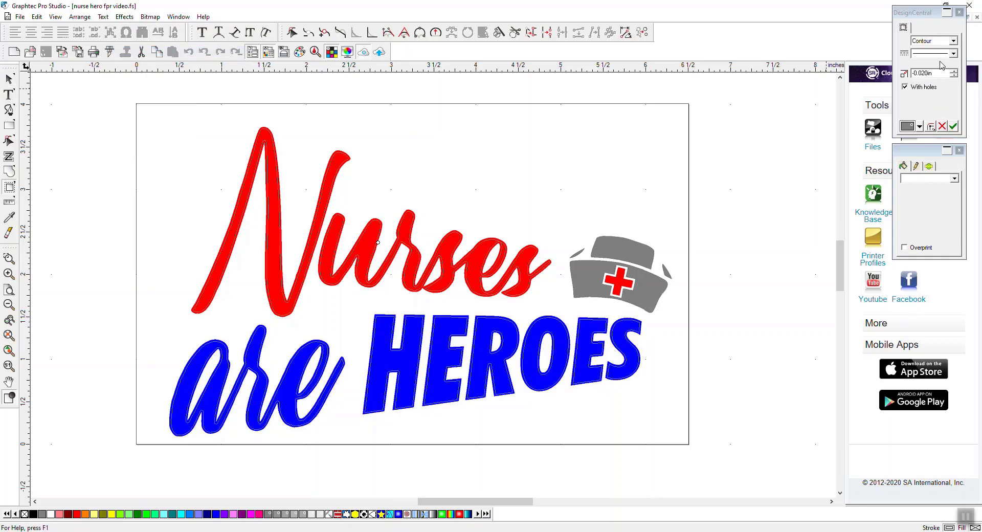
pyautogui.click(955, 72)
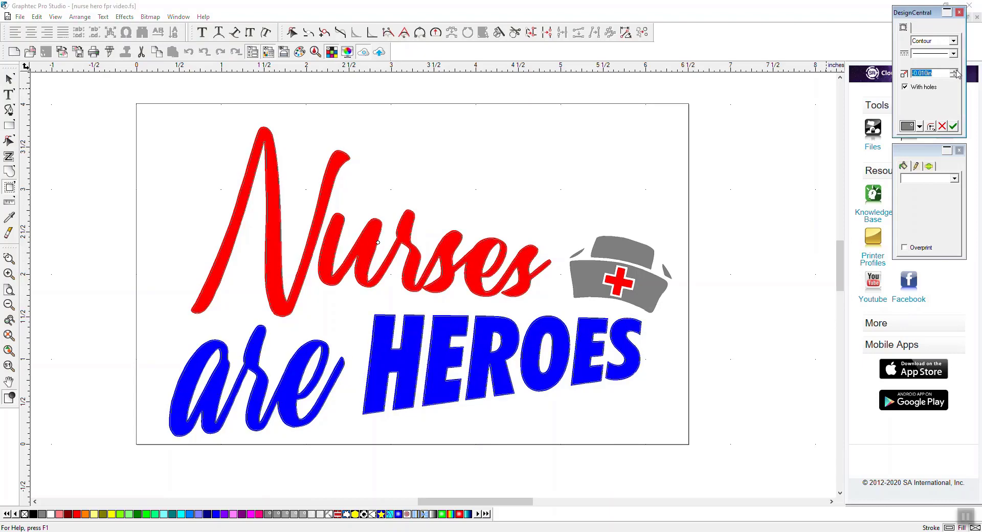
pyautogui.click(954, 71)
pyautogui.click(954, 71)
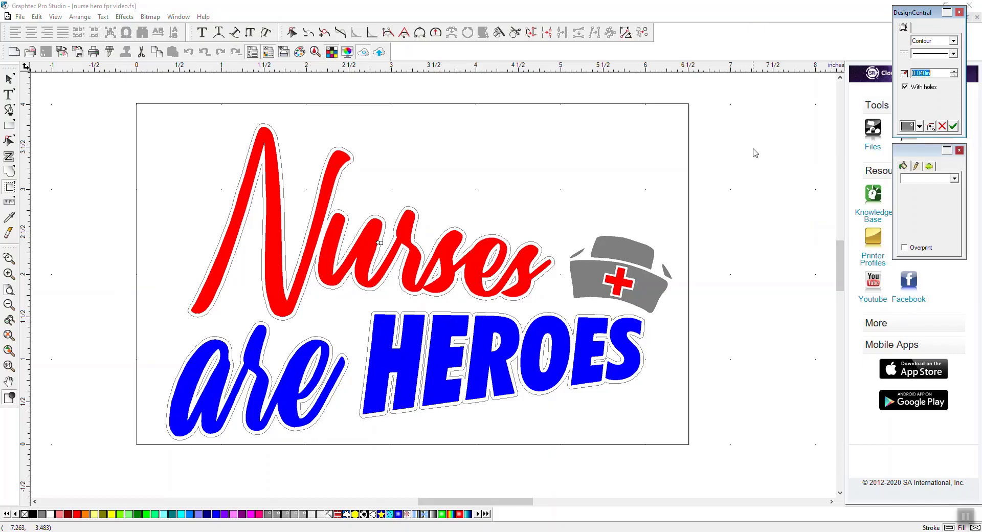
# Compare the contour with and without holes, leaving the With holes option off
pyautogui.click(905, 88)
pyautogui.click(905, 88)
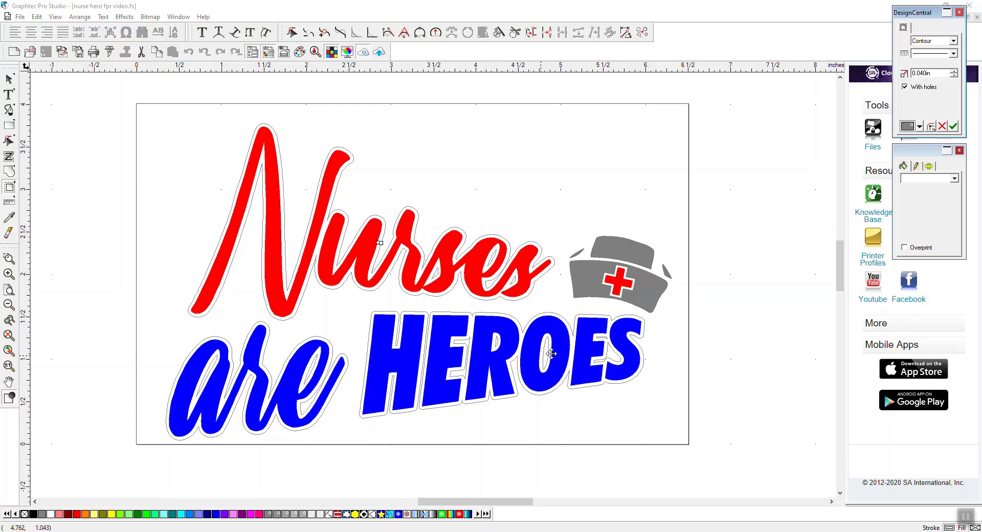
pyautogui.click(906, 88)
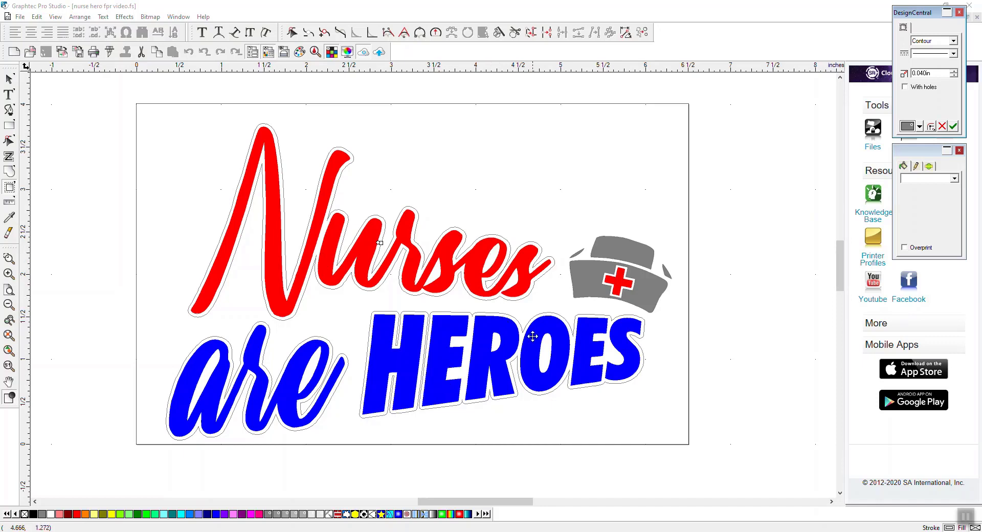
# Set the contour cut offset to 0.070 in, apply it to the lettering and clear the selection
pyautogui.click(954, 73)
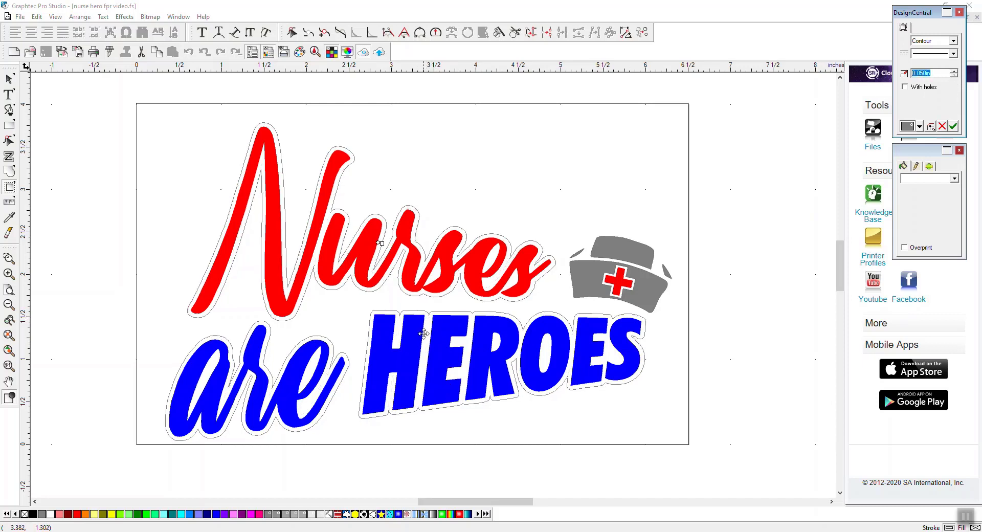
pyautogui.click(954, 75)
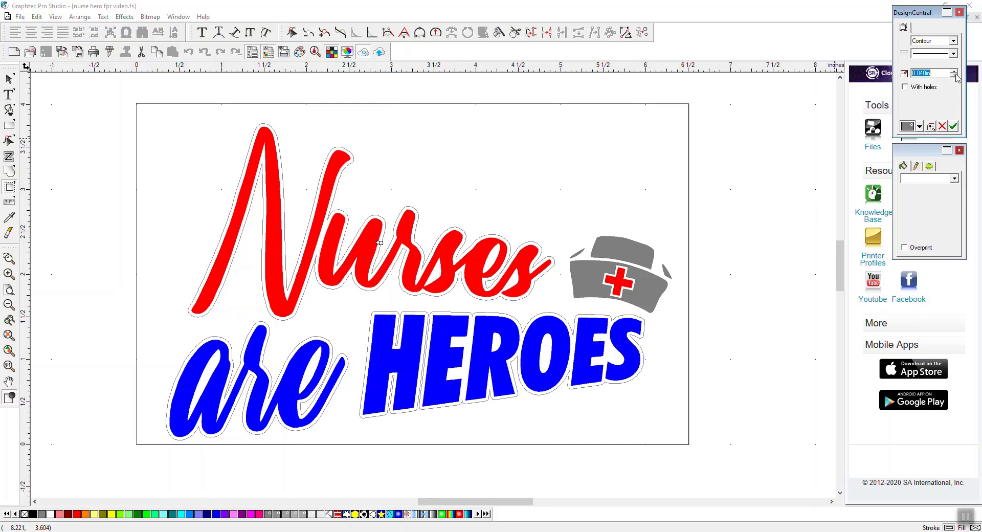
pyautogui.click(954, 71)
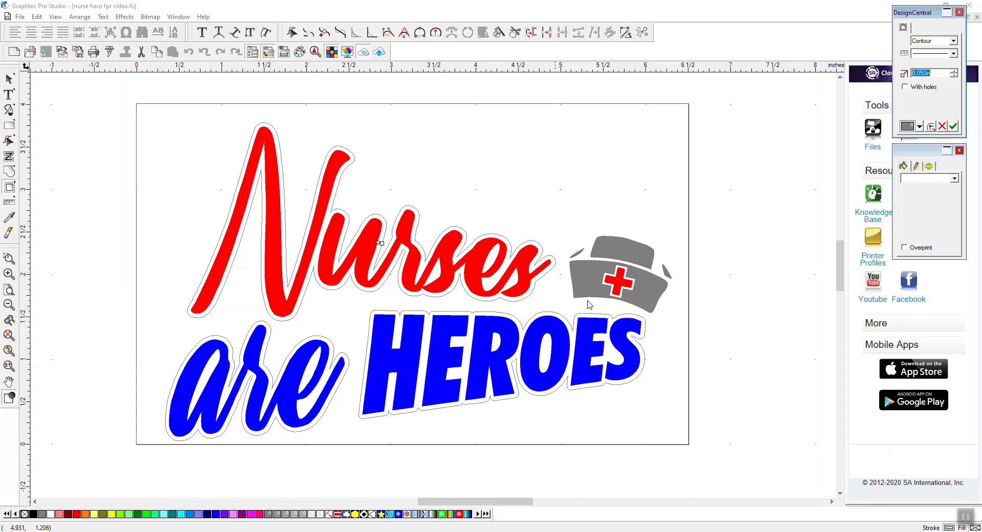
pyautogui.click(954, 71)
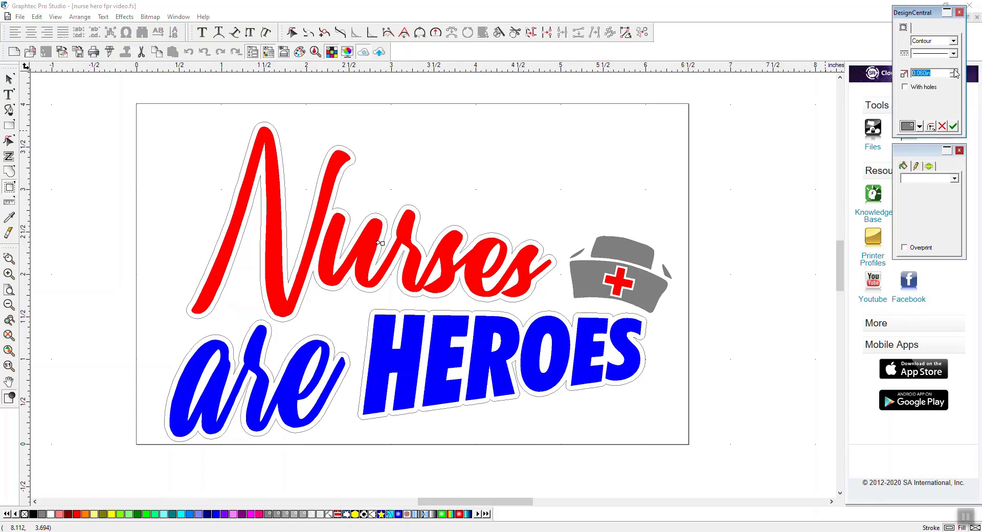
pyautogui.click(954, 71)
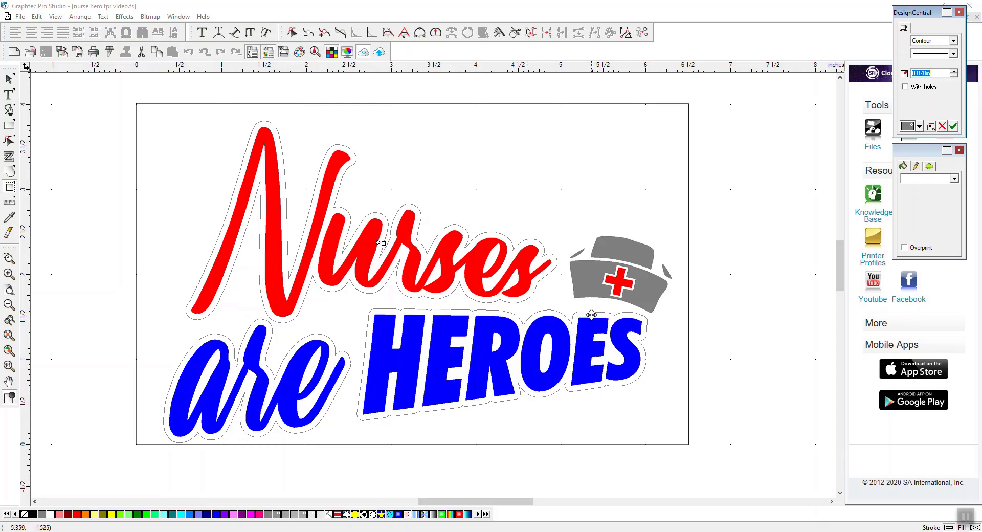
pyautogui.click(952, 126)
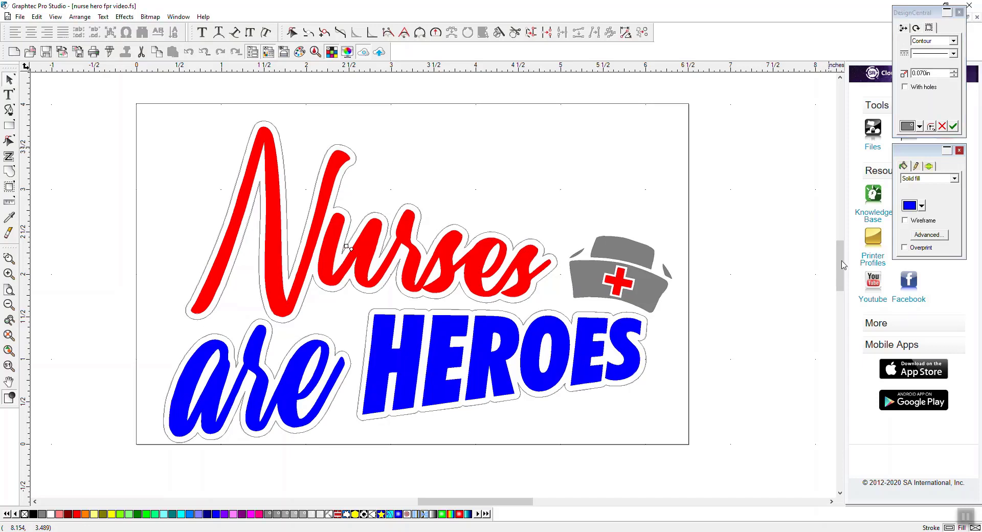
pyautogui.press('Escape')
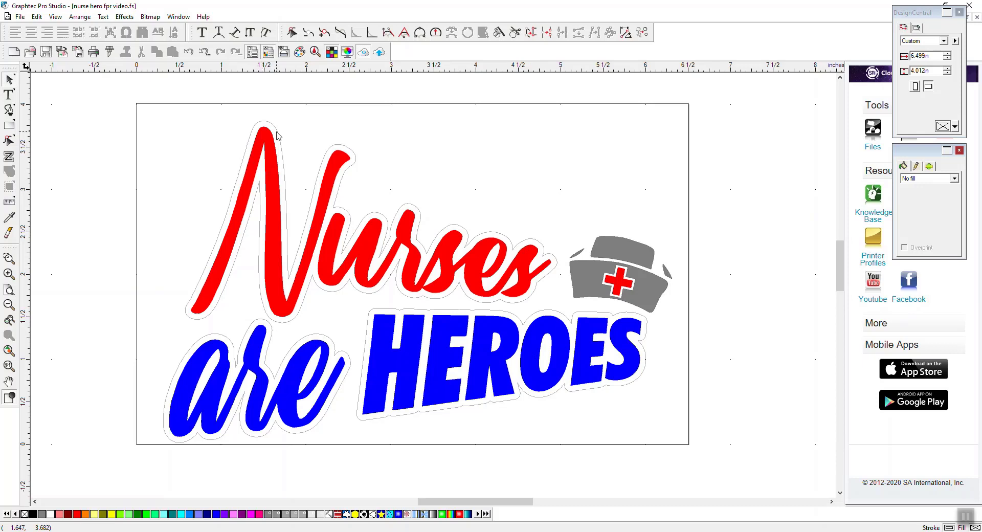
# Separate the contour cut from the lettering and check that the outline can be selected on its own
pyautogui.click(337, 147)
pyautogui.rightClick(338, 146)
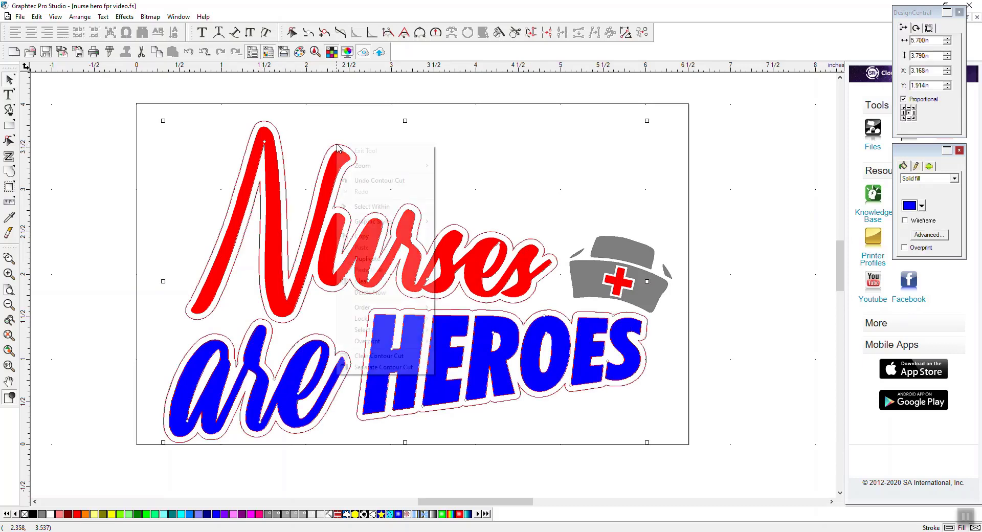
pyautogui.click(398, 367)
pyautogui.click(719, 211)
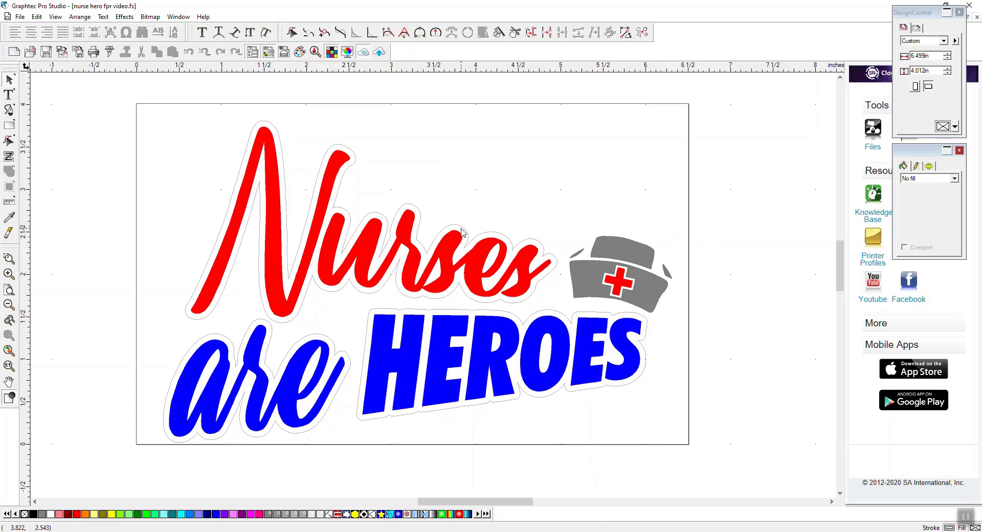
pyautogui.click(462, 230)
pyautogui.click(741, 221)
# Select the red and blue lettering together and start a new contour cut on it
pyautogui.click(453, 256)
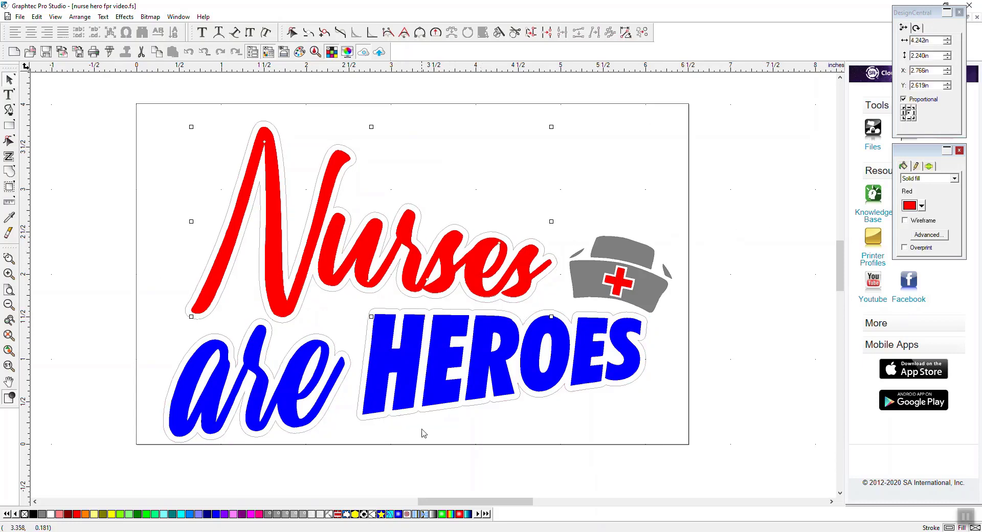
pyautogui.keyDown('shift'); pyautogui.click(404, 348); pyautogui.keyUp('shift')
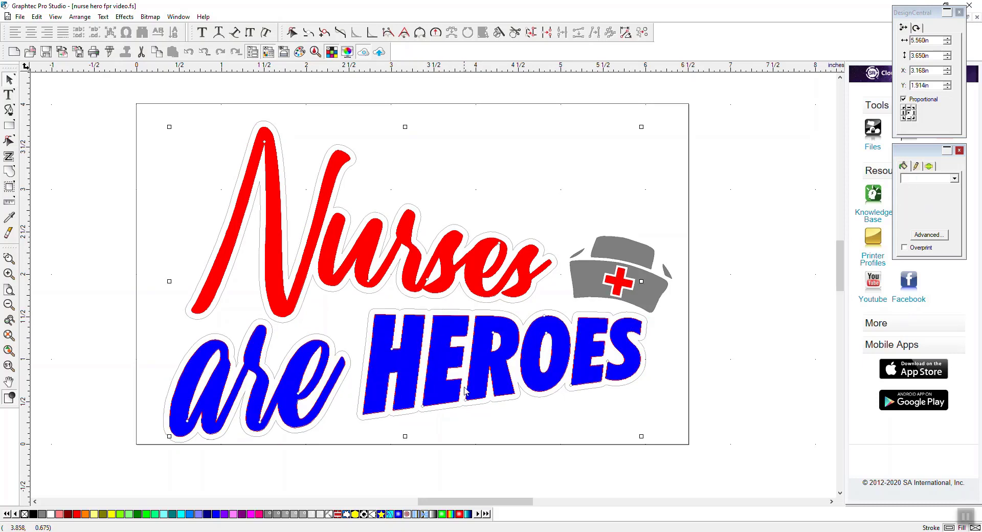
pyautogui.click(127, 16)
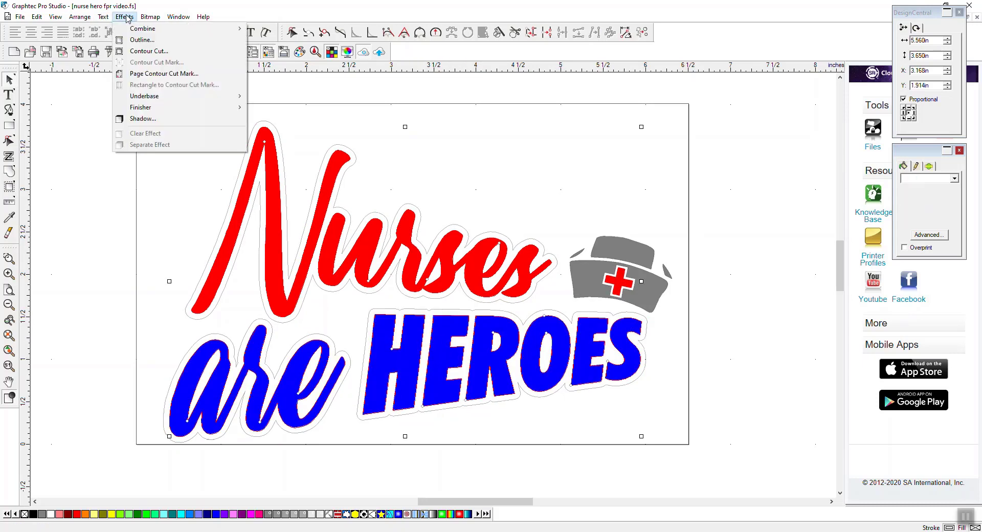
pyautogui.click(138, 40)
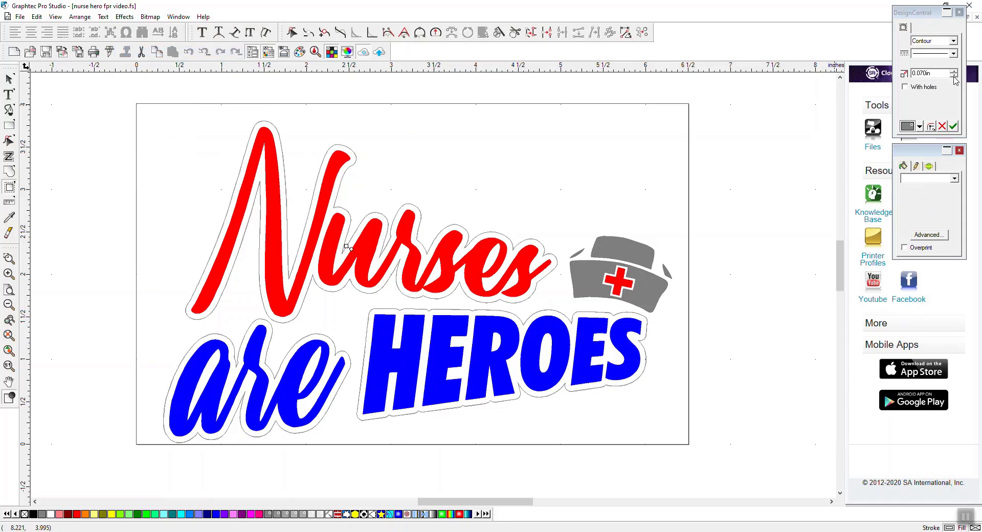
# Try an inward contour cut offset of -0.050 in on the lettering and inspect the inner line up close
pyautogui.click(953, 75)
pyautogui.click(954, 76)
pyautogui.click(954, 75)
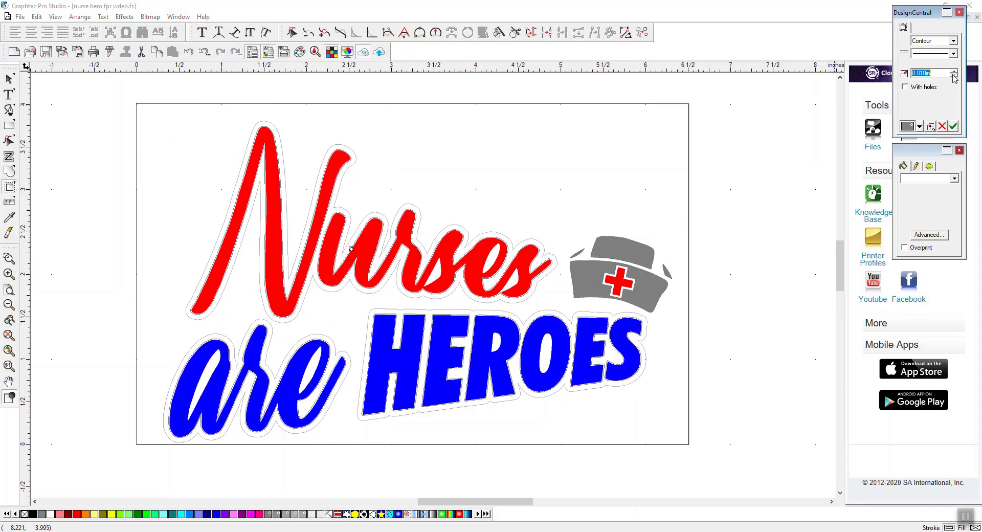
pyautogui.click(953, 75)
pyautogui.click(954, 76)
pyautogui.click(954, 76)
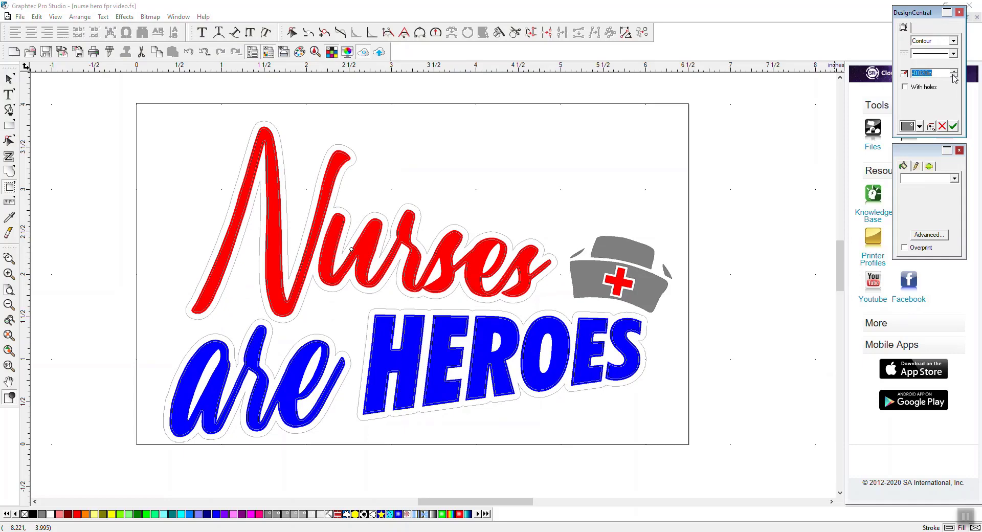
pyautogui.click(954, 76)
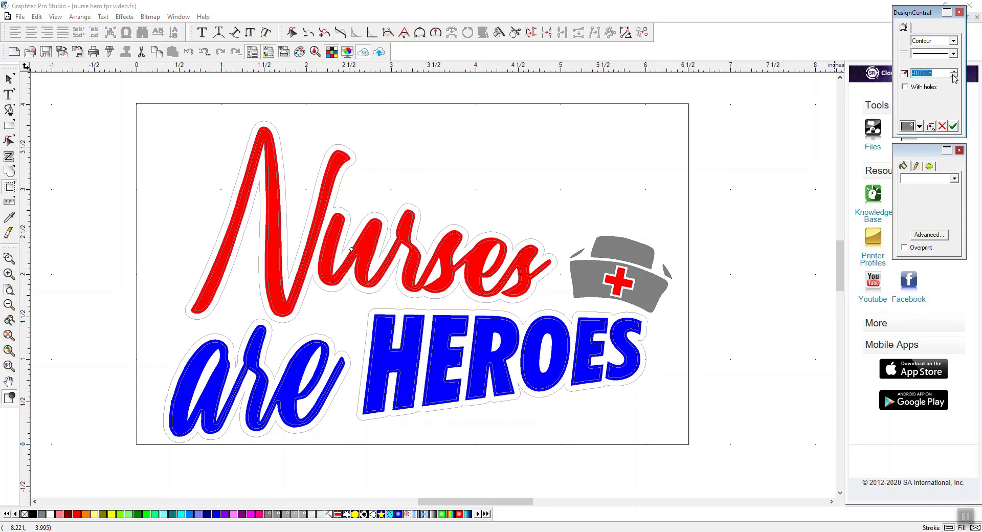
pyautogui.click(954, 75)
pyautogui.click(954, 75)
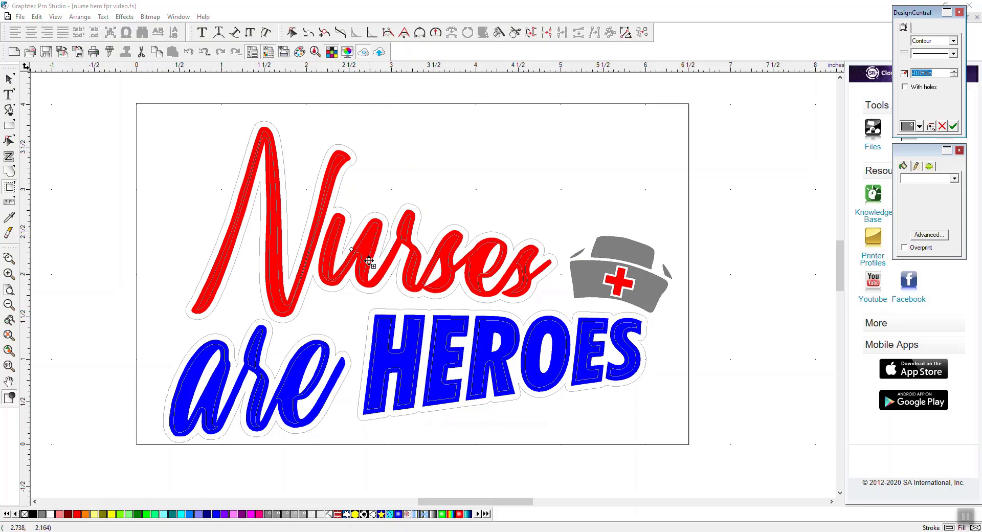
pyautogui.scroll(4, 348, 262)
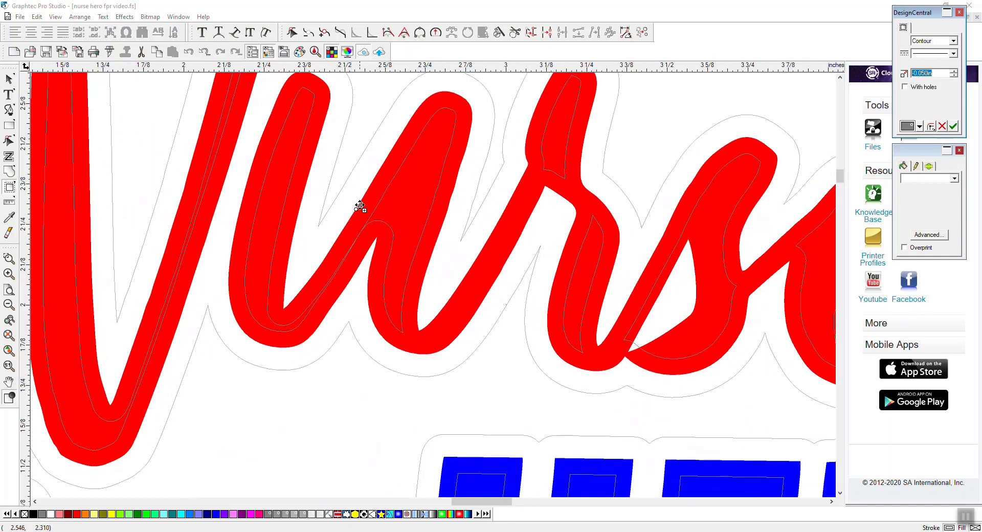
pyautogui.scroll(-4, 358, 245)
pyautogui.scroll(-1, 366, 248)
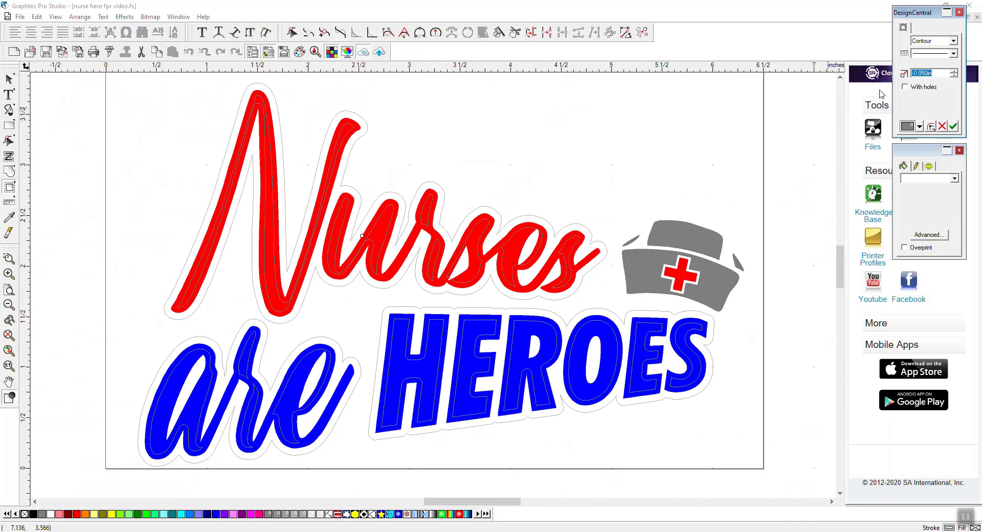
# Set the inner contour cut offset to -0.010 in
pyautogui.click(955, 72)
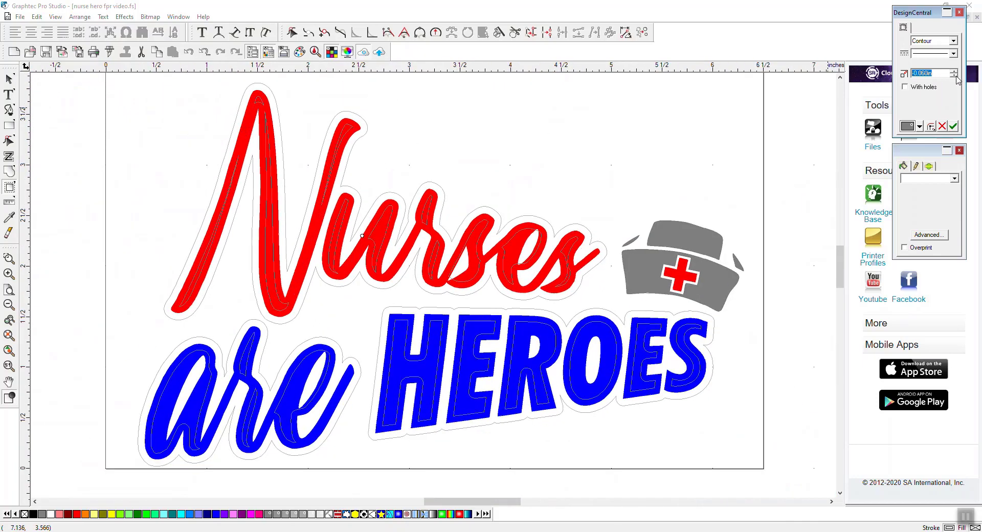
pyautogui.click(954, 73)
pyautogui.click(955, 73)
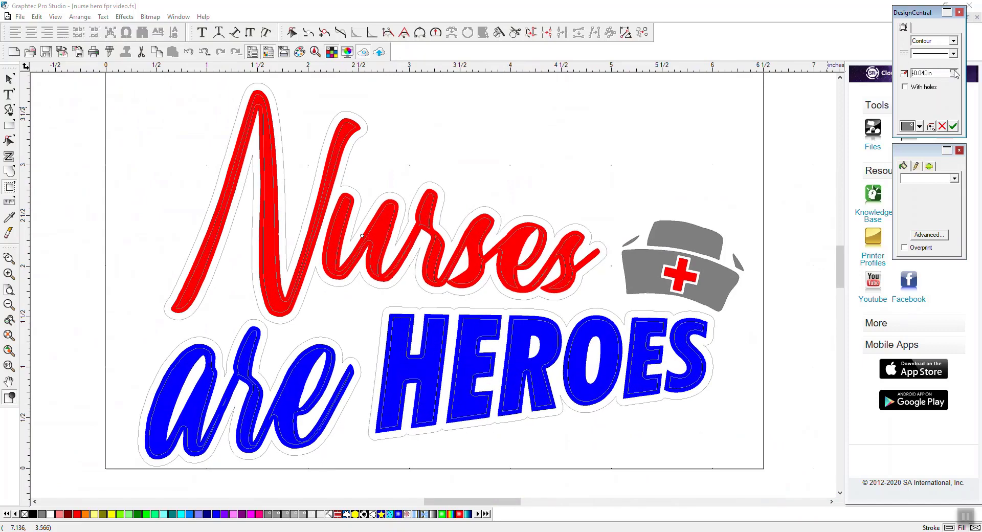
pyautogui.click(954, 72)
pyautogui.click(954, 73)
pyautogui.click(954, 73)
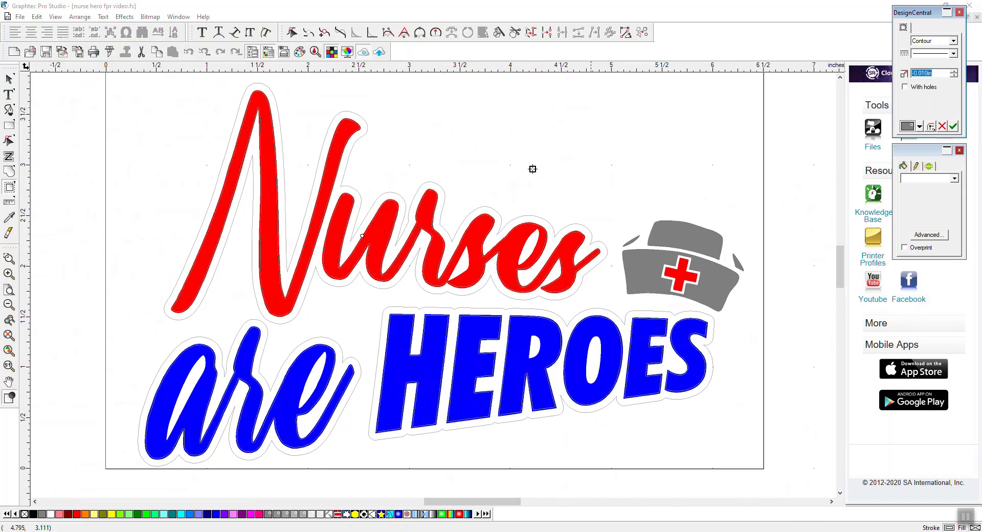
# Examine how closely the inner contour follows the letter edges, especially around the narrow strokes and openings of "Nurses"
pyautogui.scroll(2, 341, 262)
pyautogui.scroll(1, 343, 264)
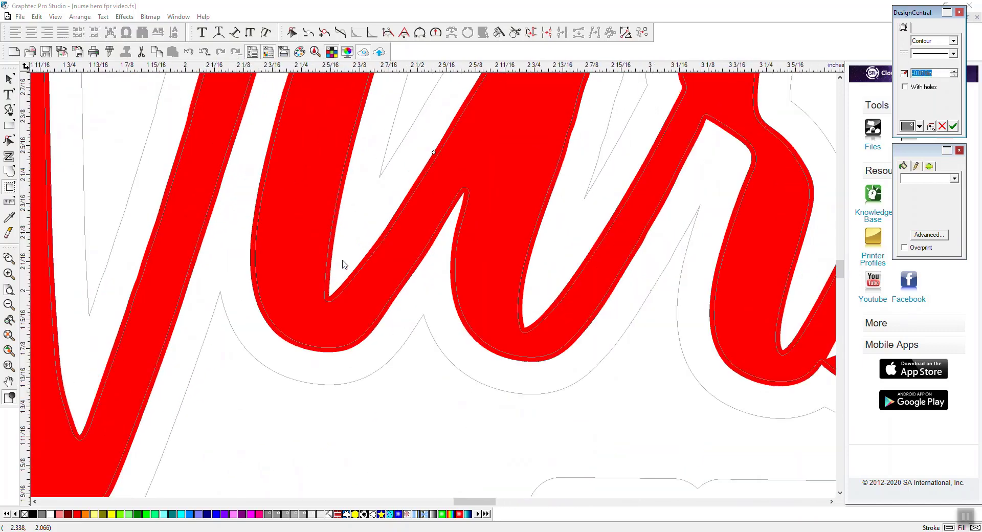
pyautogui.scroll(1, 383, 249)
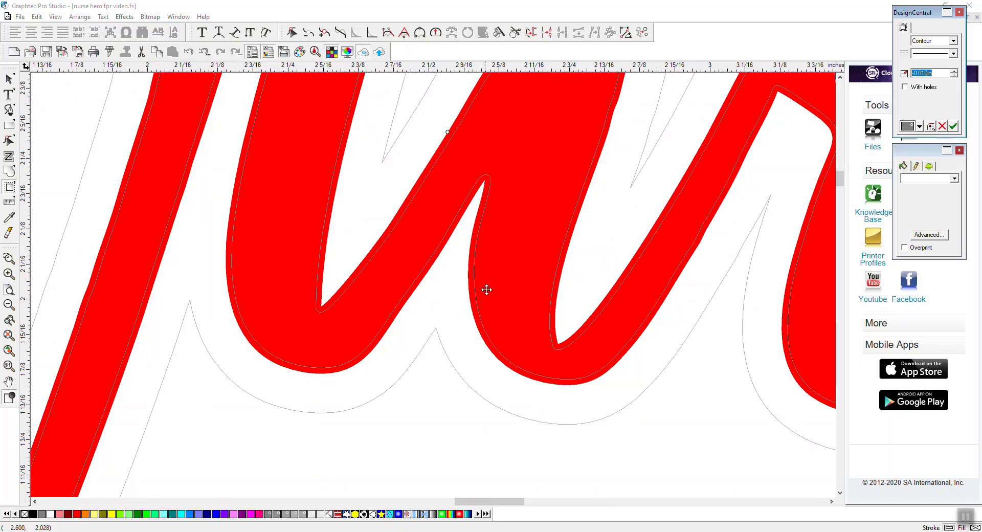
pyautogui.scroll(-4, 675, 184)
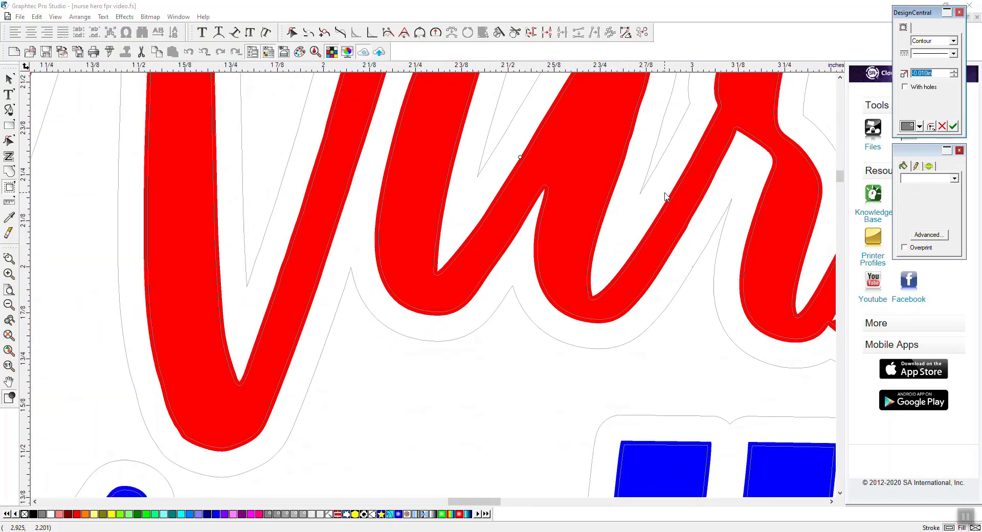
pyautogui.scroll(-1, 658, 202)
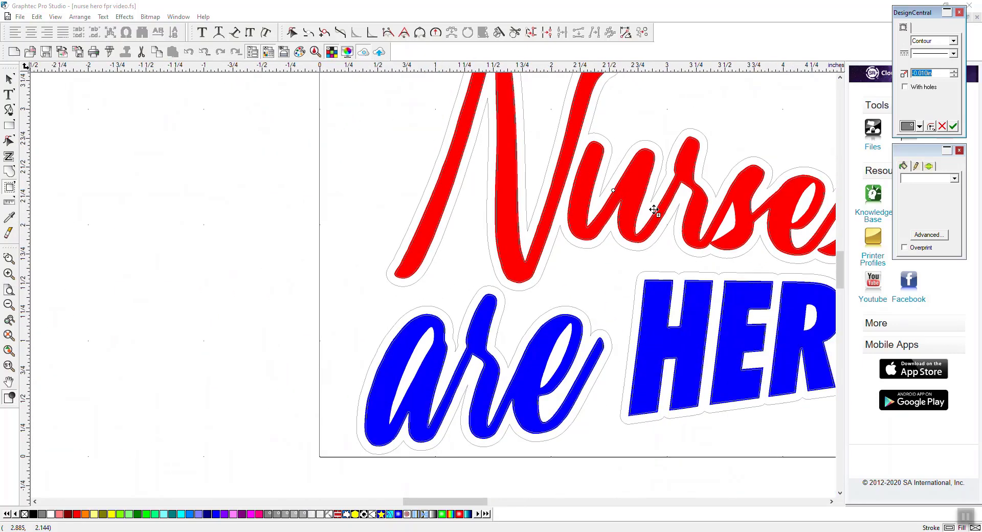
pyautogui.scroll(-2, 708, 289)
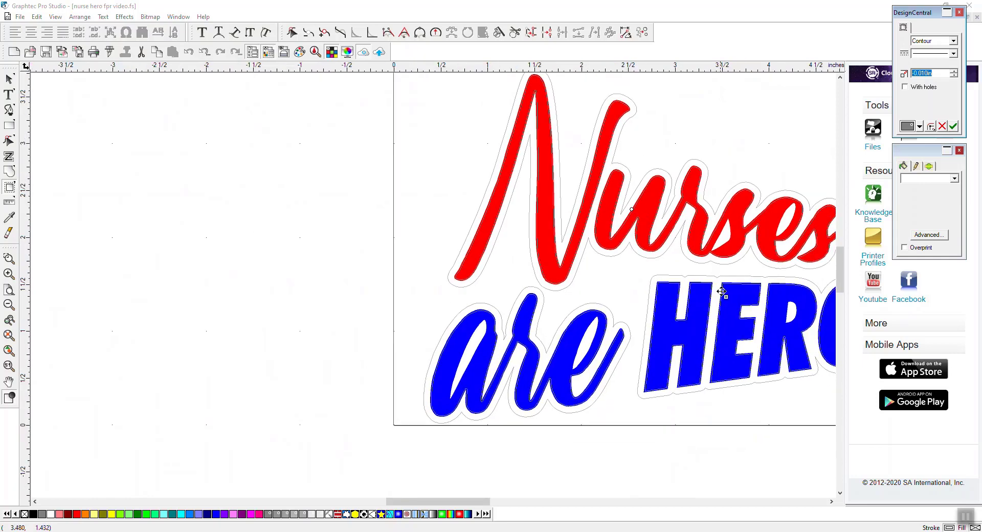
pyautogui.moveTo(479, 501); pyautogui.dragTo(531, 500)
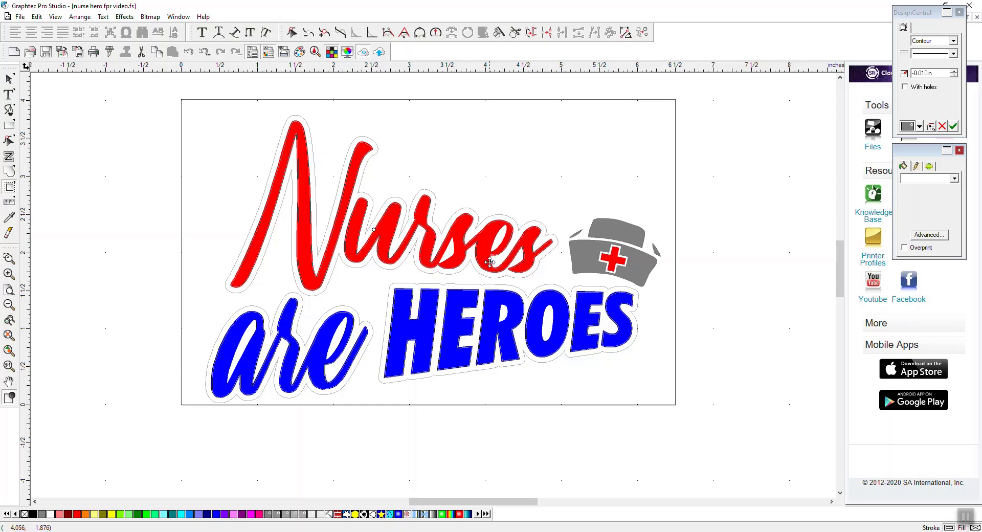
pyautogui.scroll(3, 496, 247)
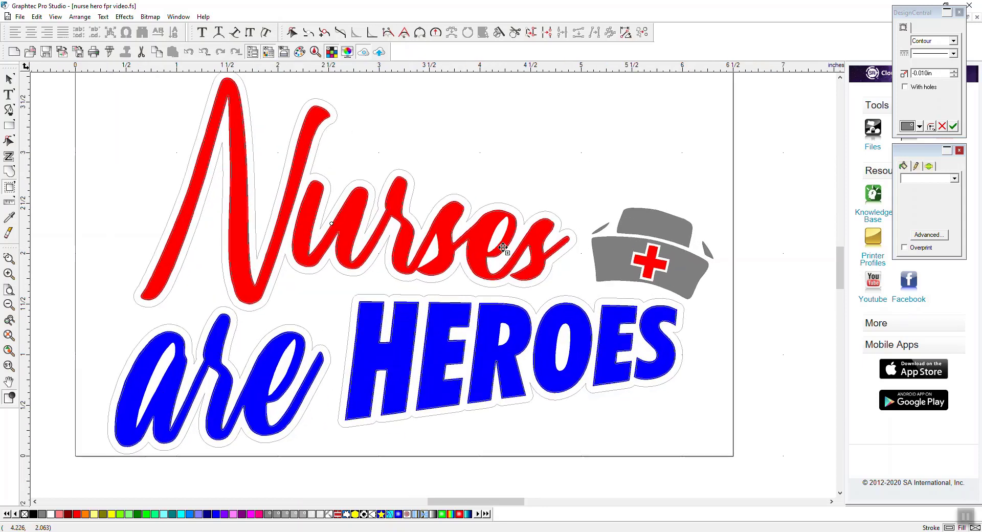
pyautogui.scroll(4, 496, 247)
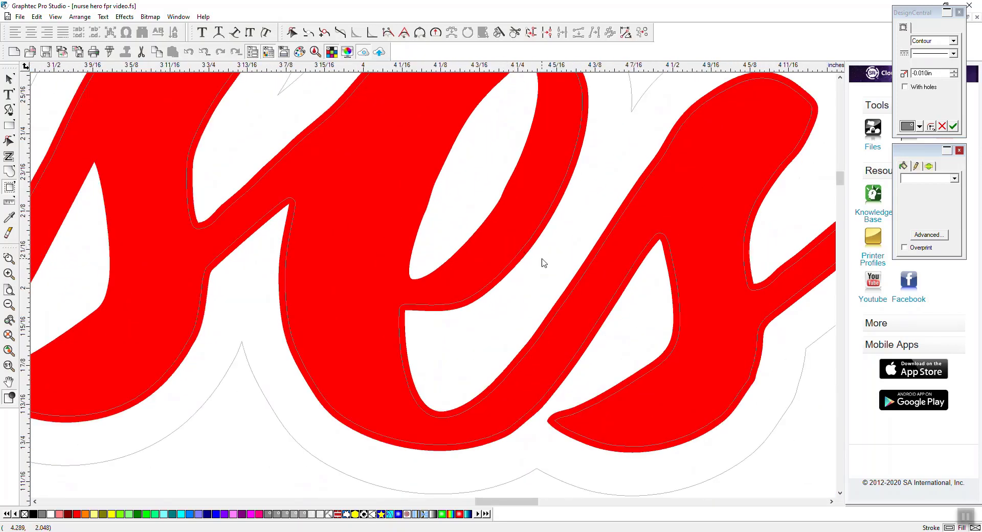
pyautogui.scroll(2, 525, 250)
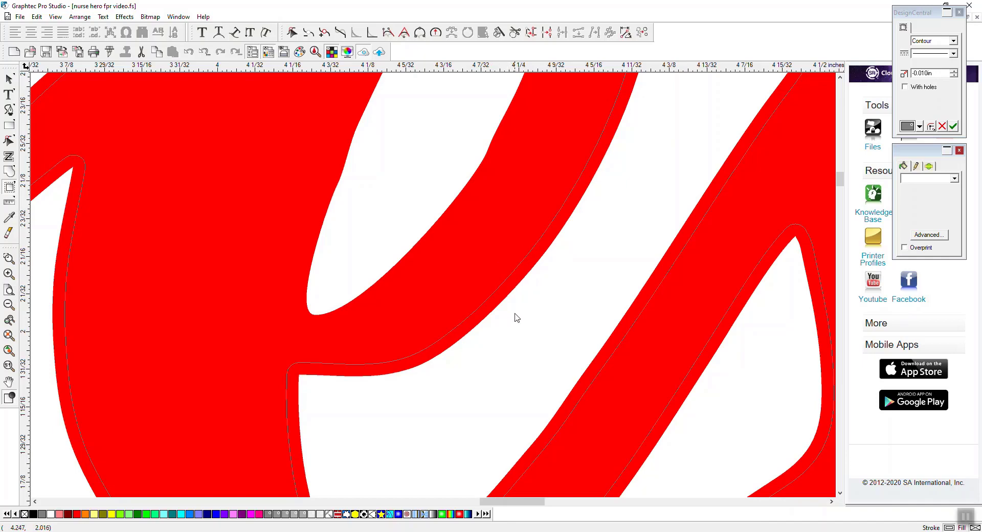
pyautogui.scroll(-6, 522, 328)
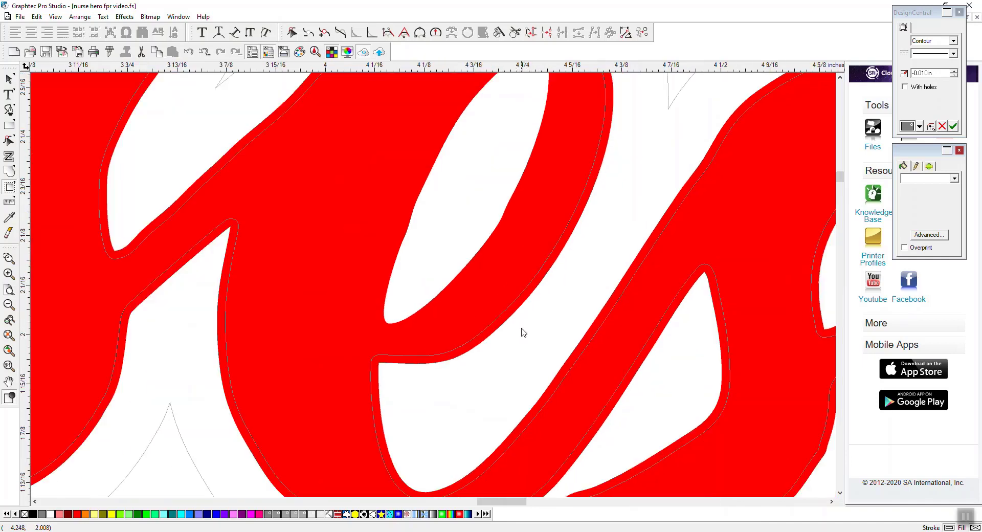
pyautogui.scroll(-3, 523, 328)
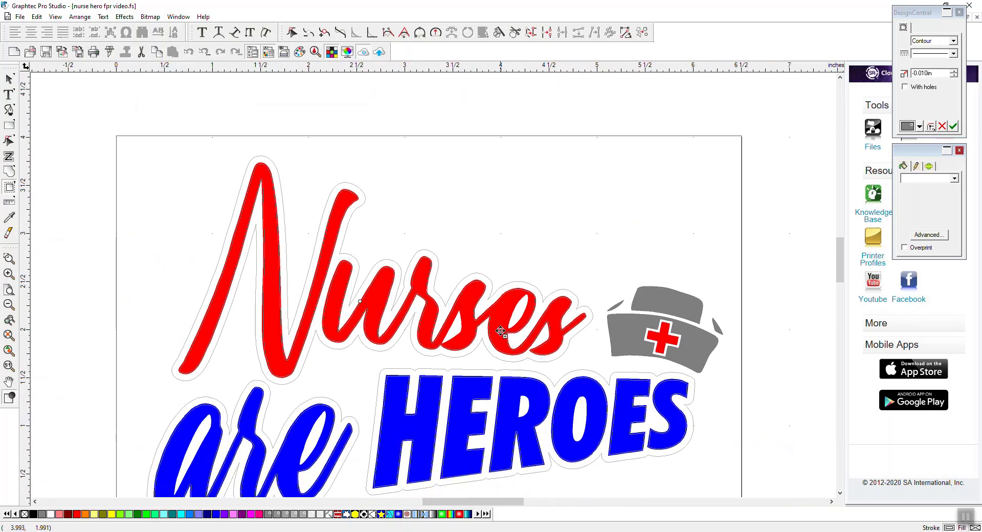
pyautogui.scroll(8, 460, 318)
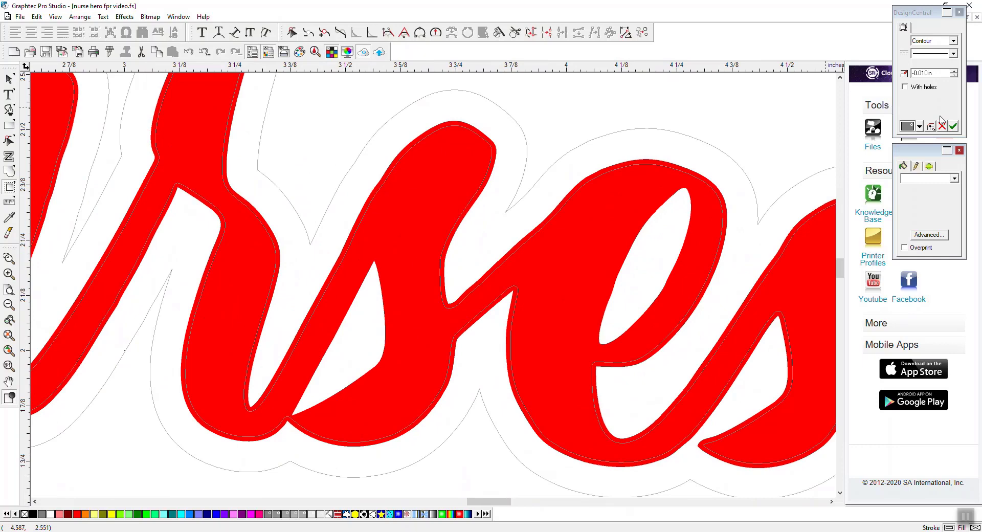
# Apply the inner contour cut to the lettering and return to the whole design
pyautogui.click(954, 126)
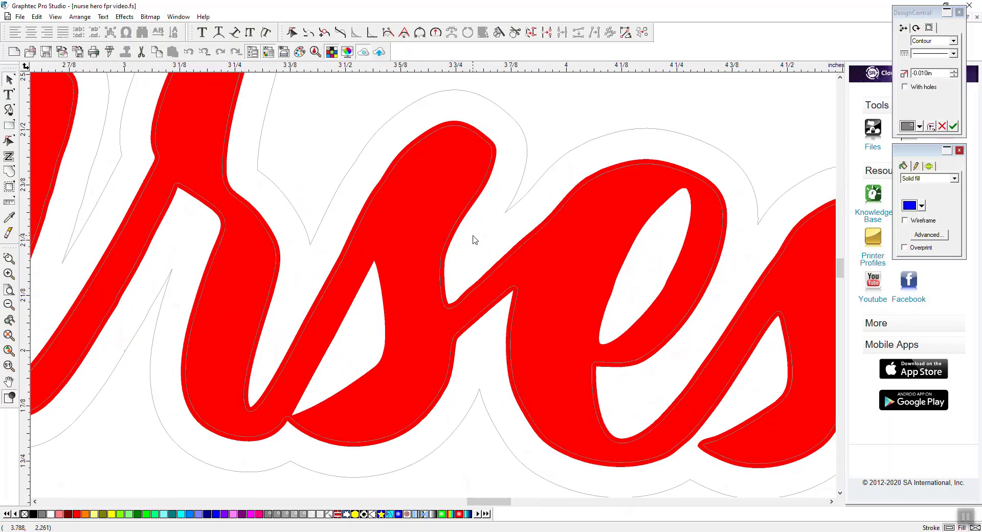
pyautogui.scroll(-1, 483, 242)
pyautogui.scroll(-4, 487, 241)
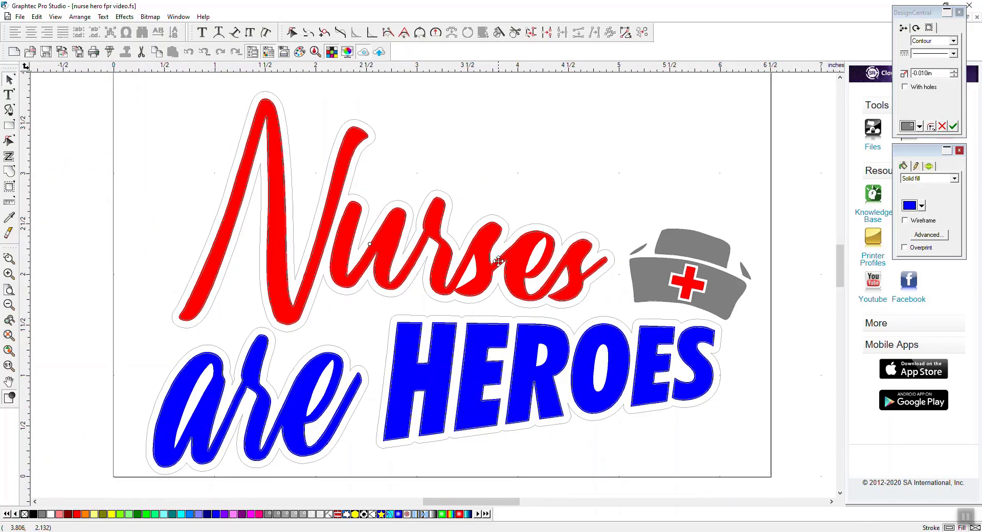
# Open the Cut/Plot setup for the design and include both blue drawing colors in the cut job
pyautogui.click(111, 53)
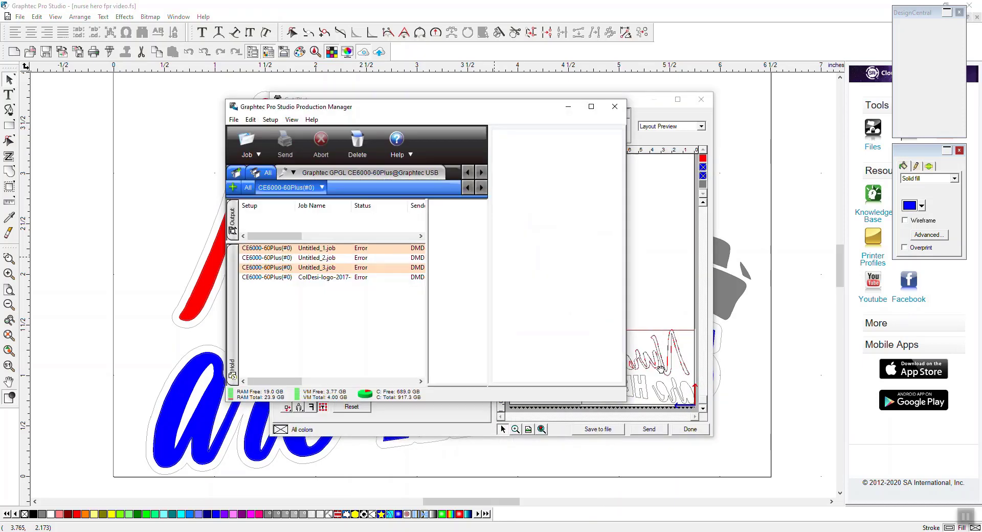
pyautogui.click(644, 103)
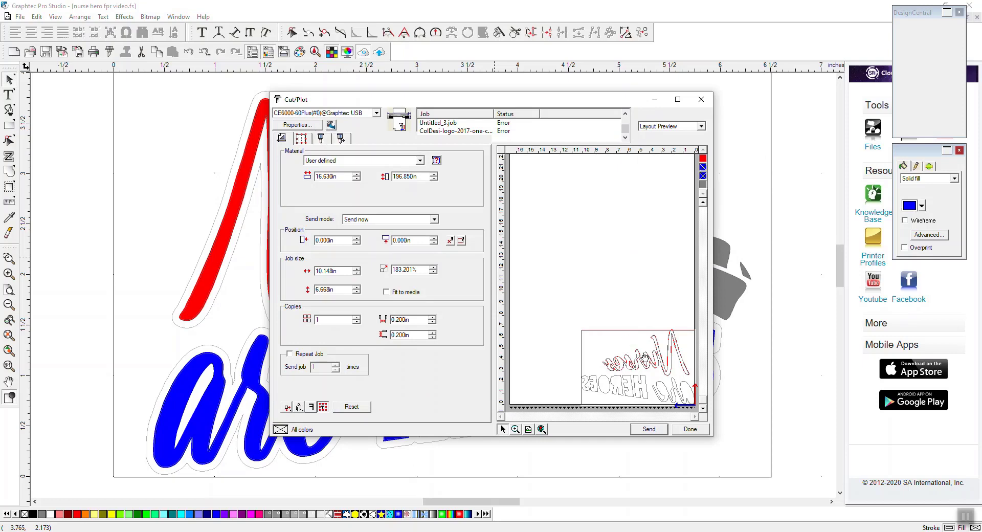
pyautogui.click(321, 138)
pyautogui.click(292, 298)
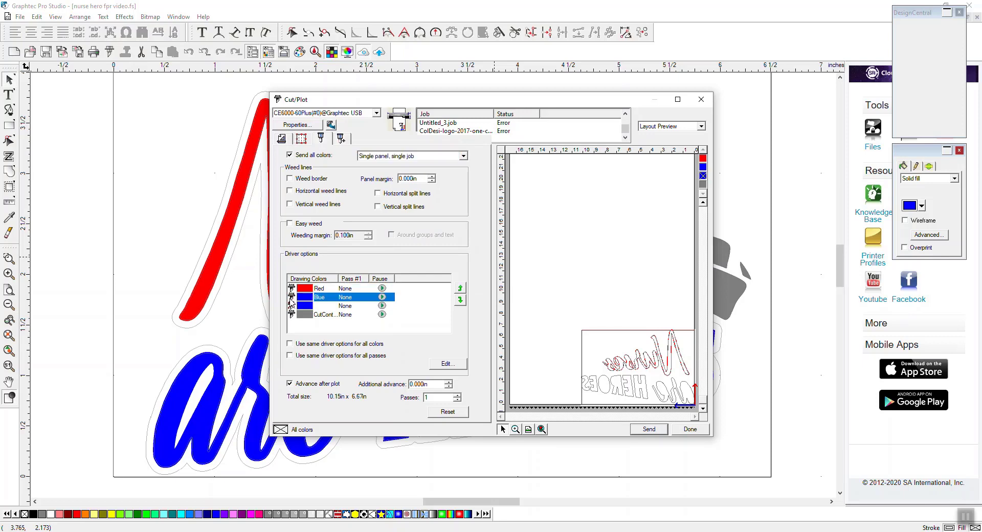
pyautogui.click(293, 306)
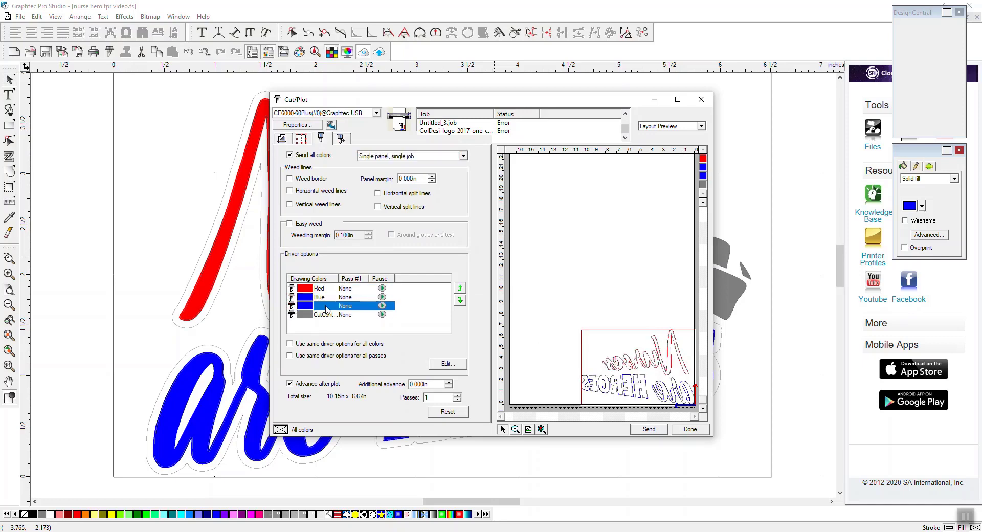
# Exclude the unnamed blue, Blue and Red drawing colors from the job, leaving only CutContour active
pyautogui.click(292, 306)
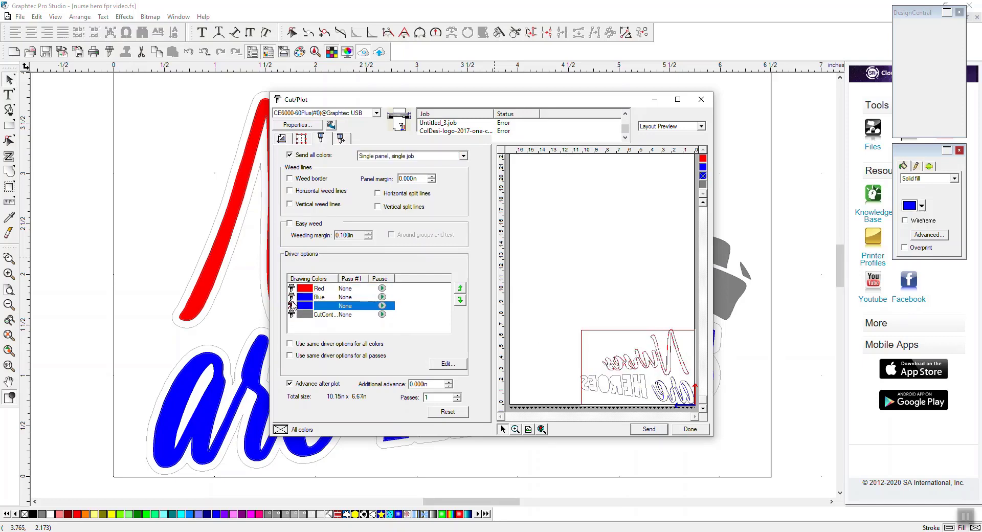
pyautogui.click(291, 297)
pyautogui.click(292, 288)
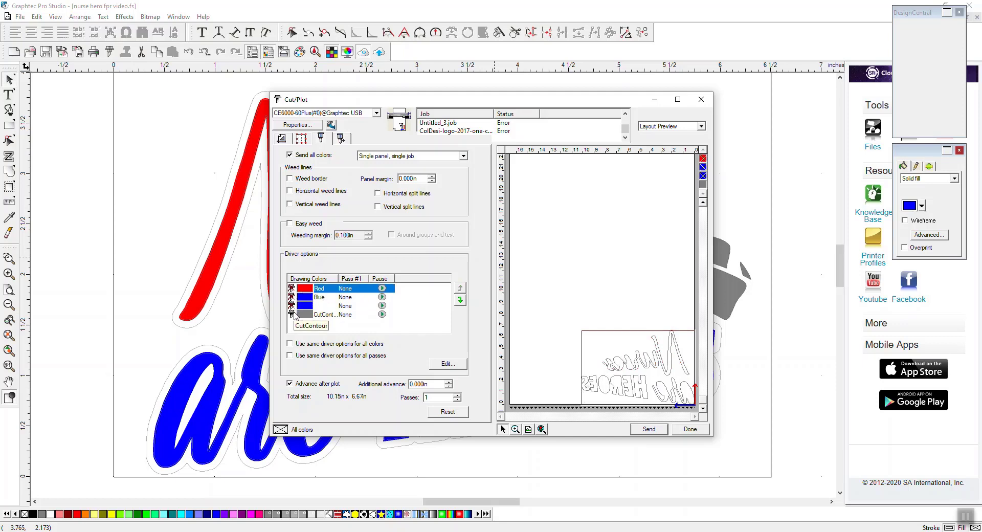
# Include the Blue and Red drawing colors in the cut job again
pyautogui.click(295, 298)
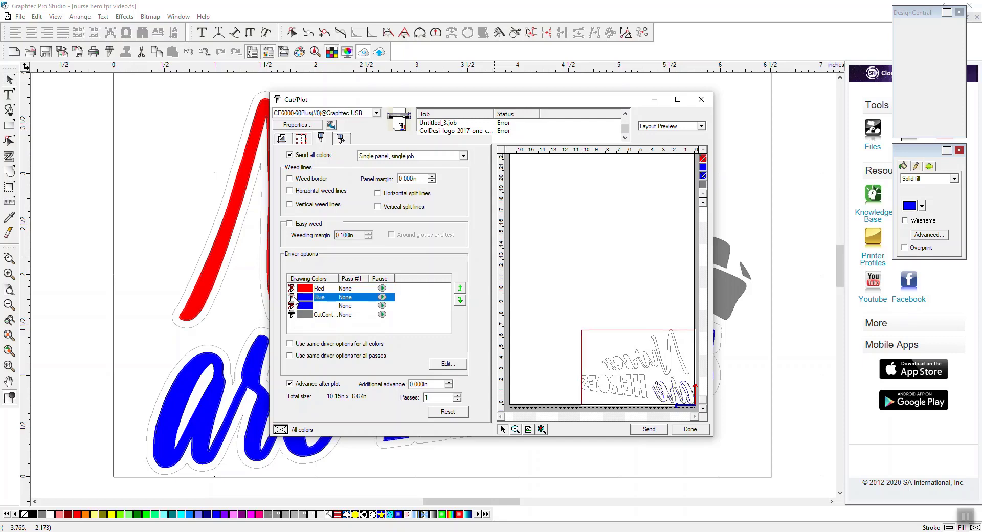
pyautogui.click(294, 289)
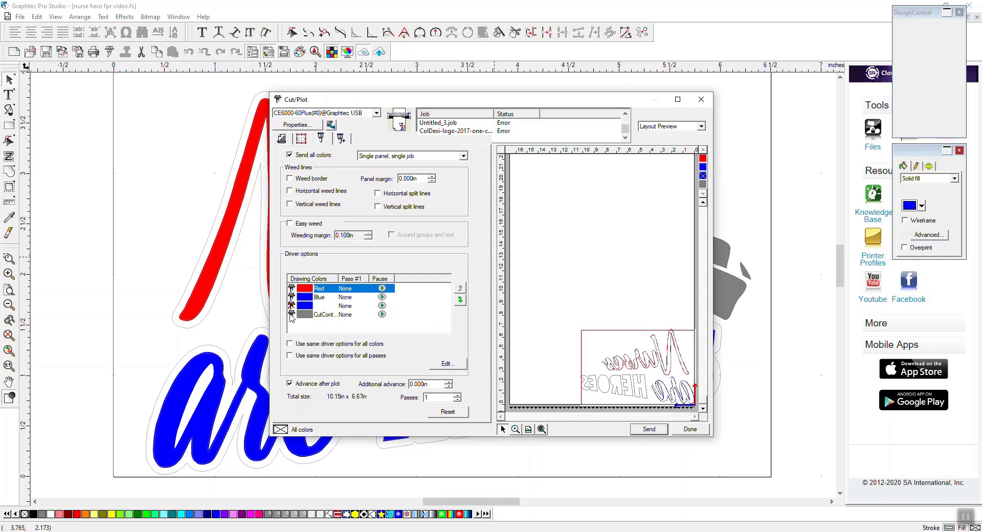
# Include the unnamed blue in the cut job along with Red, Blue and CutContour, and close the cut setup
pyautogui.click(291, 315)
pyautogui.click(295, 305)
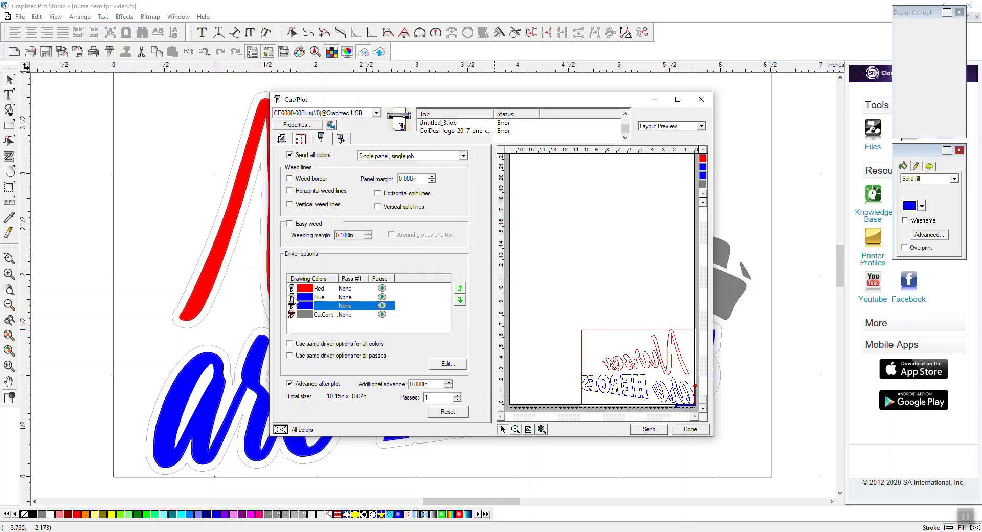
pyautogui.click(293, 315)
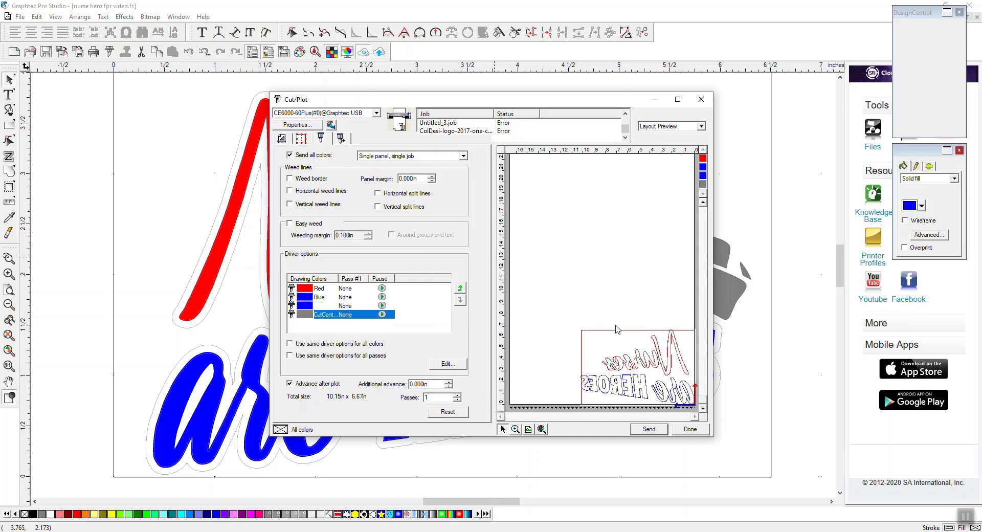
pyautogui.click(692, 430)
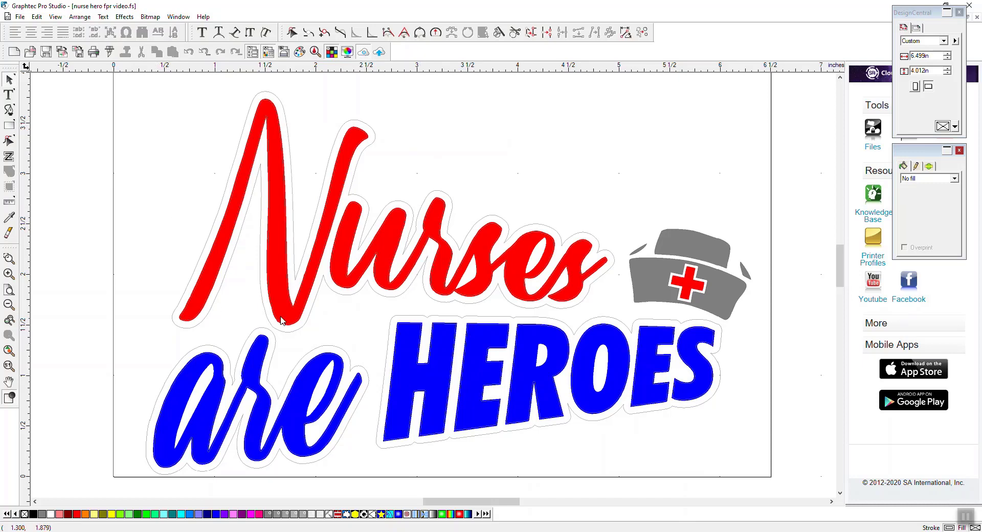
# Open the Cut/Plot setup's drawing color options for the whole design and include Gray in the job
pyautogui.click(109, 52)
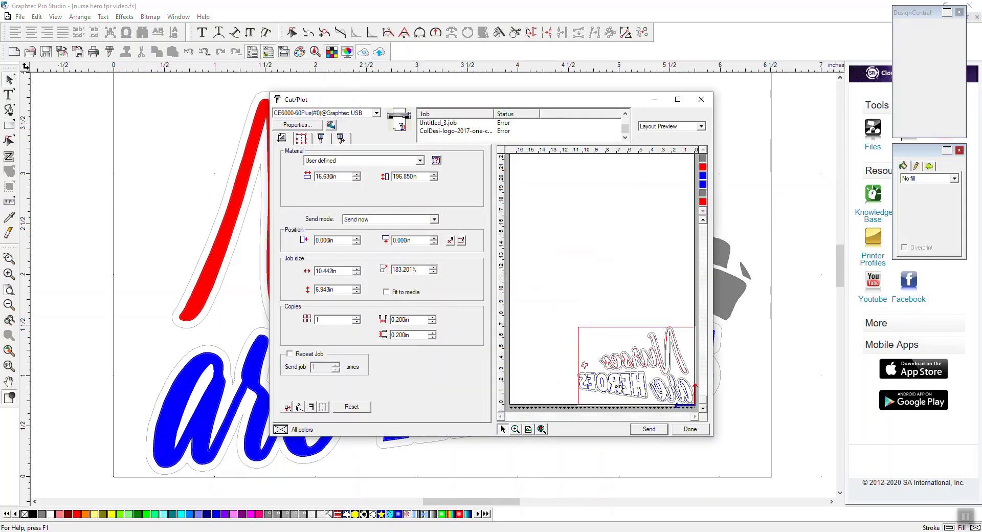
pyautogui.click(320, 139)
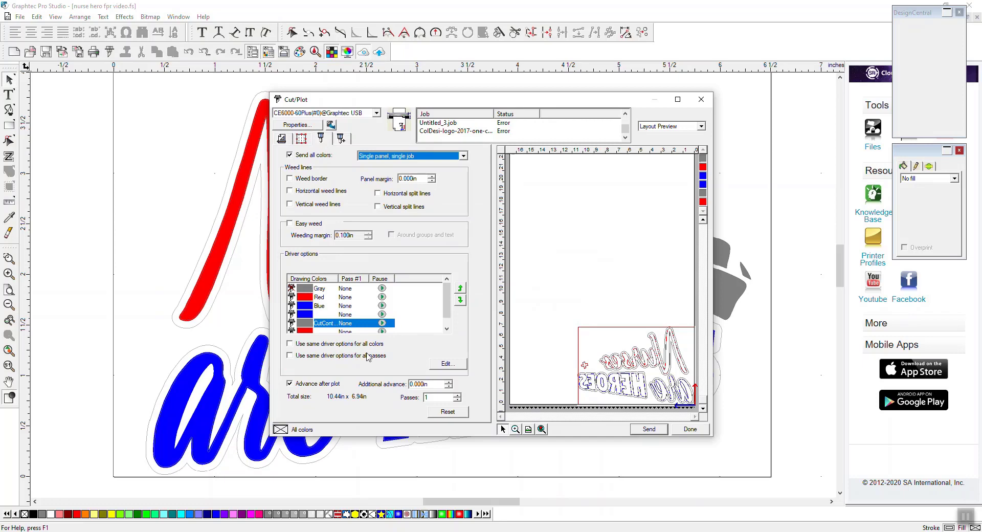
pyautogui.click(293, 289)
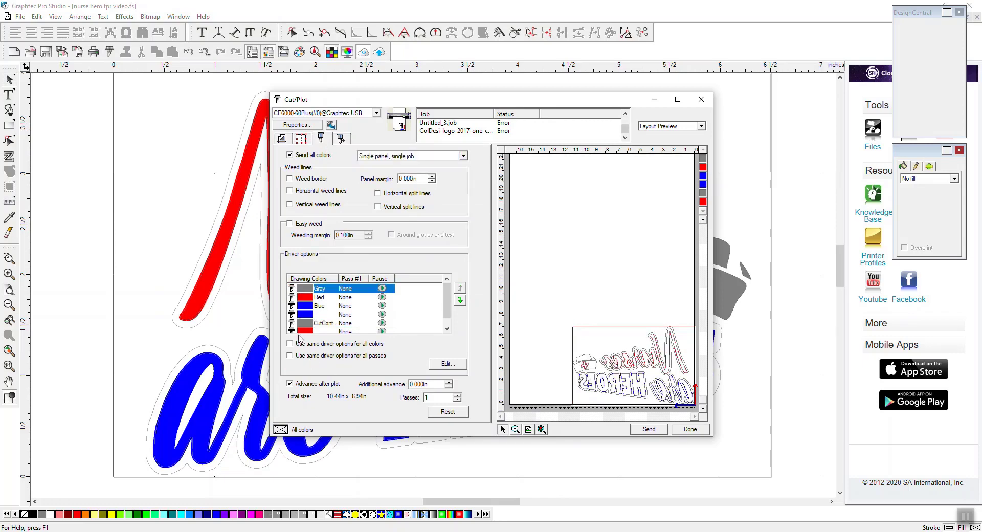
# Exclude the unnamed red, Red, unnamed blue, Blue and Gray drawing colors from the job, leaving only CutContour active
pyautogui.scroll(-1, 307, 317)
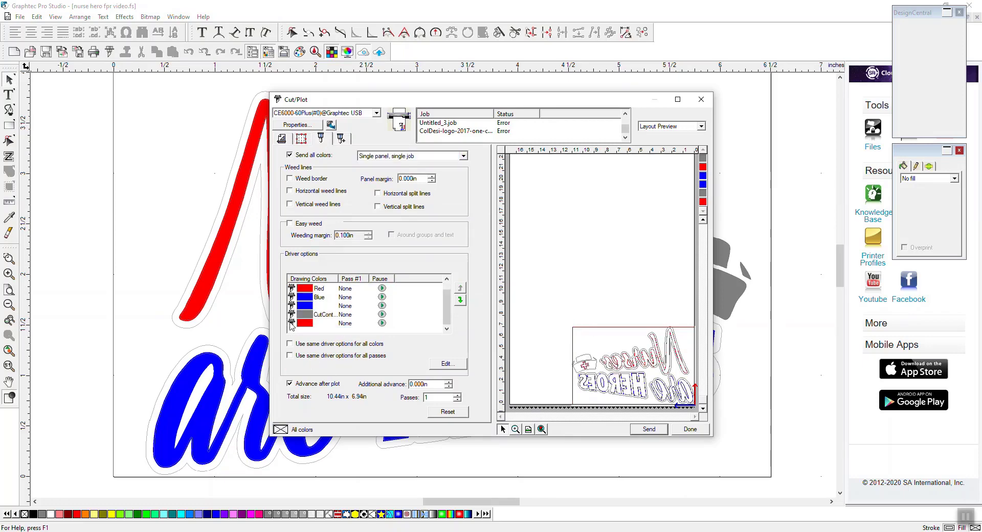
pyautogui.click(292, 323)
pyautogui.click(292, 288)
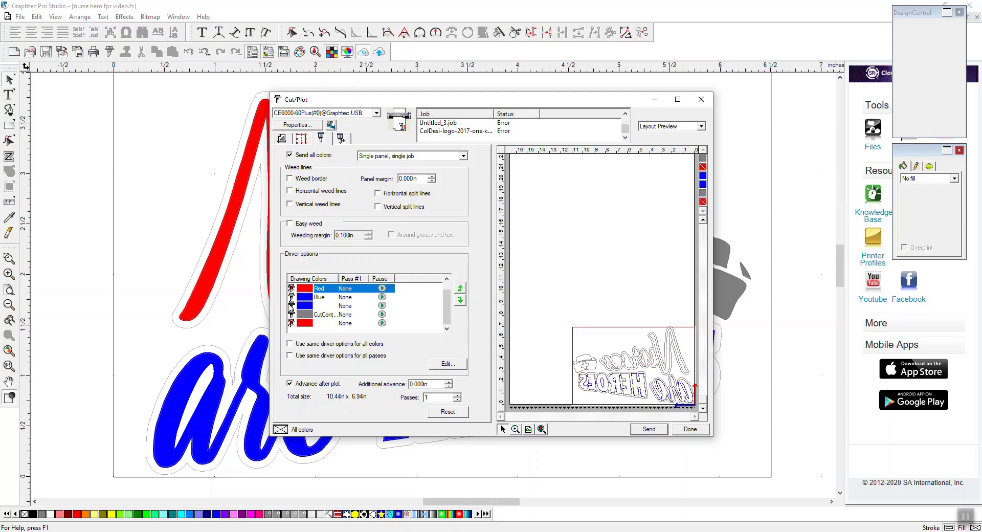
pyautogui.click(291, 305)
pyautogui.click(294, 297)
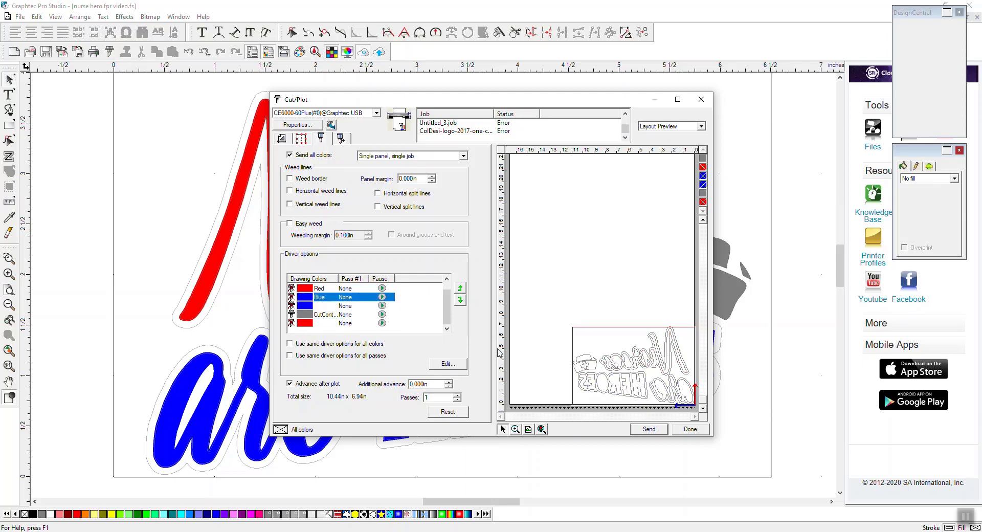
pyautogui.scroll(1, 337, 329)
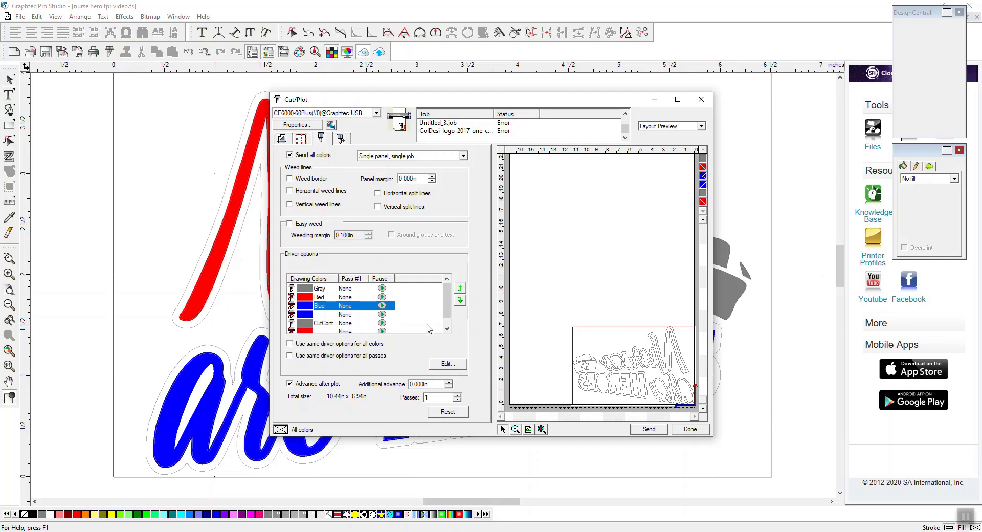
pyautogui.click(295, 290)
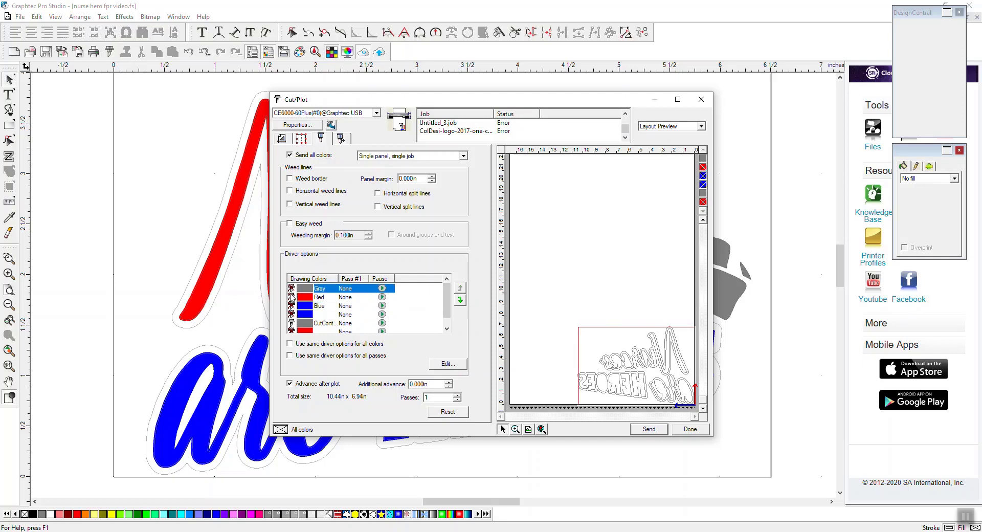
# Include the Red, Blue, unnamed blue and unnamed red drawing colors in the job alongside CutContour
pyautogui.click(294, 297)
pyautogui.click(295, 306)
pyautogui.click(292, 313)
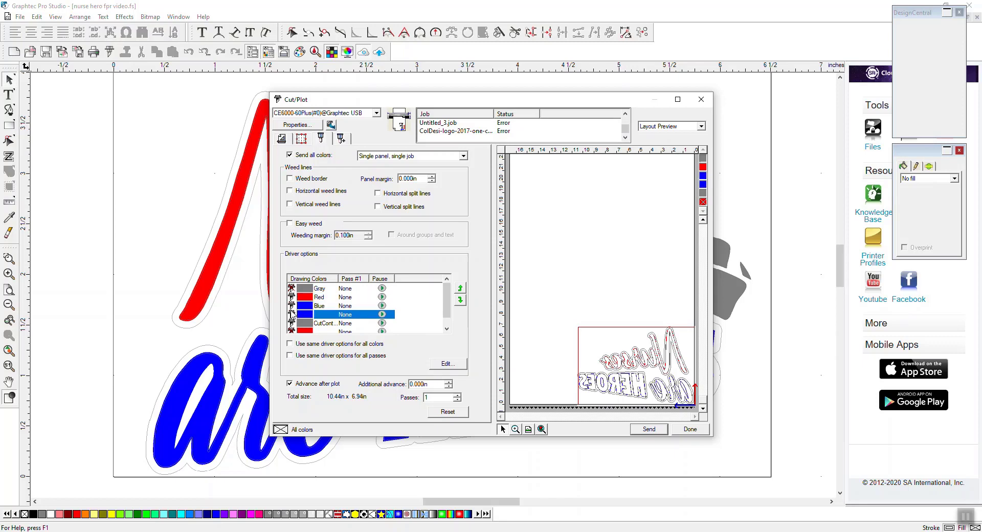
pyautogui.click(292, 297)
pyautogui.scroll(-1, 294, 312)
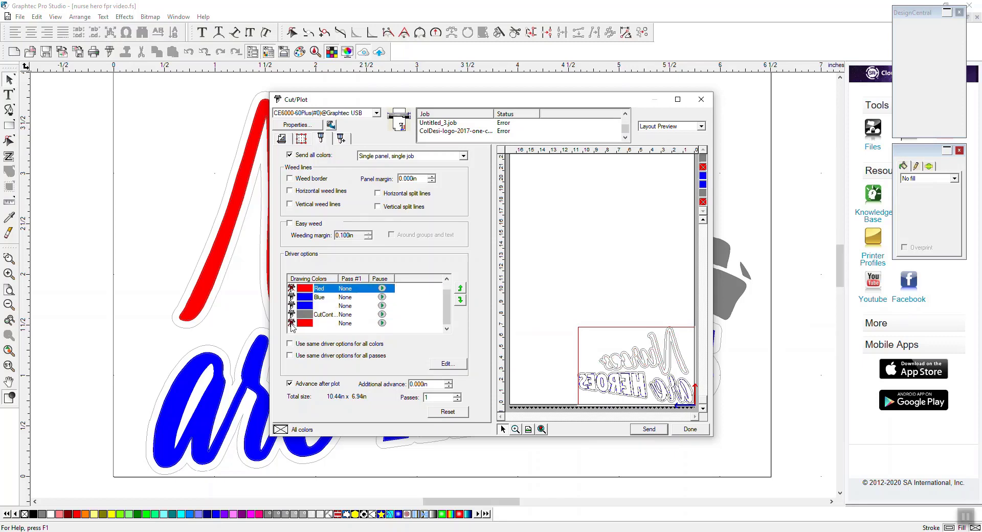
pyautogui.click(291, 323)
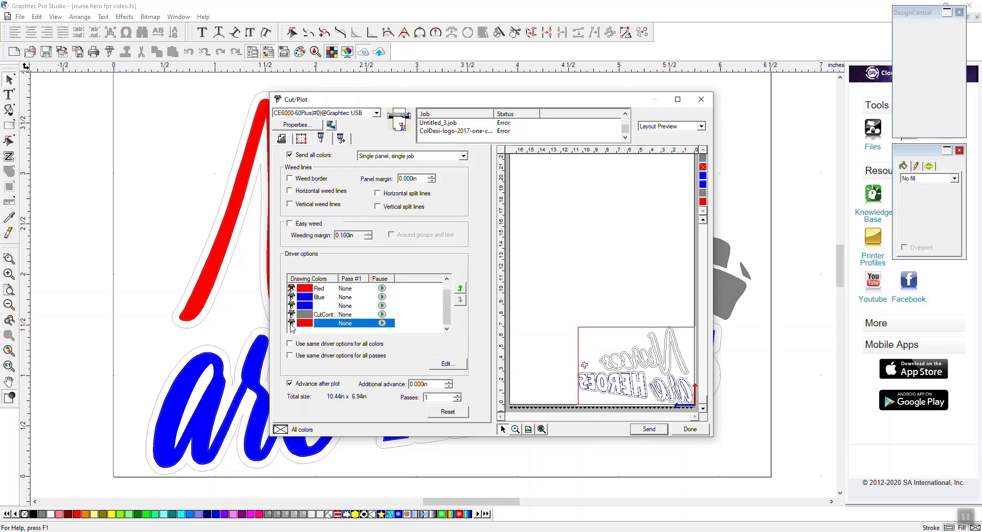
pyautogui.click(292, 289)
# Exclude CutContour, Red and the unnamed red from the job, leaving only the two blues active, and close the cut setup
pyautogui.click(293, 315)
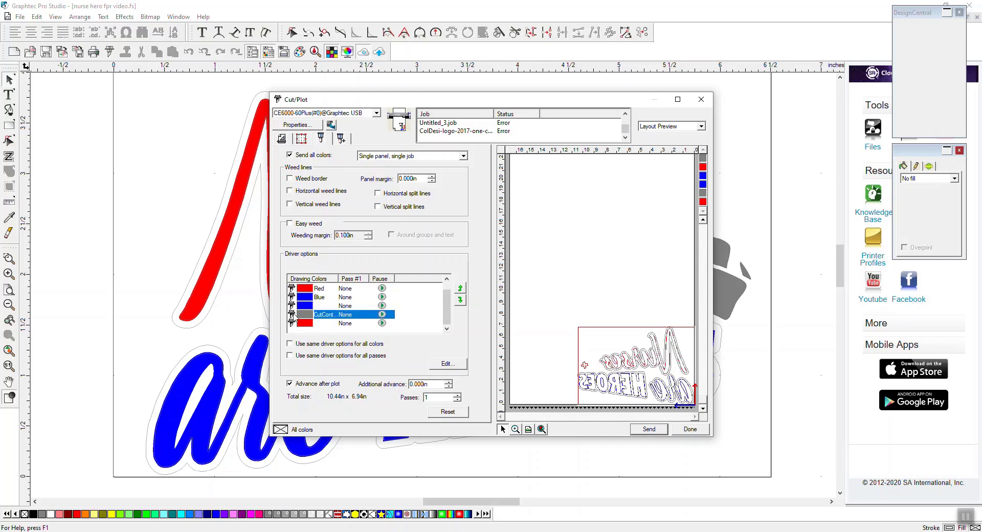
pyautogui.scroll(1, 299, 313)
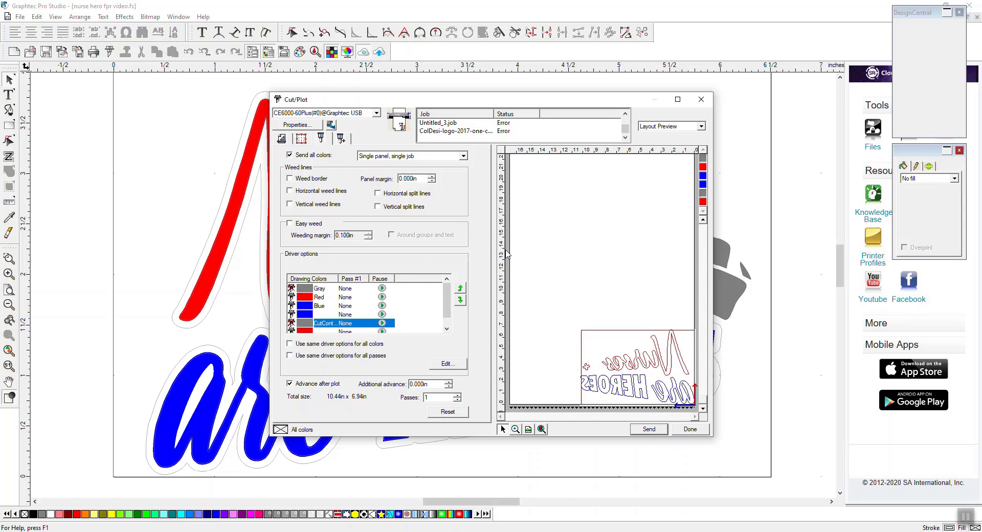
pyautogui.click(291, 297)
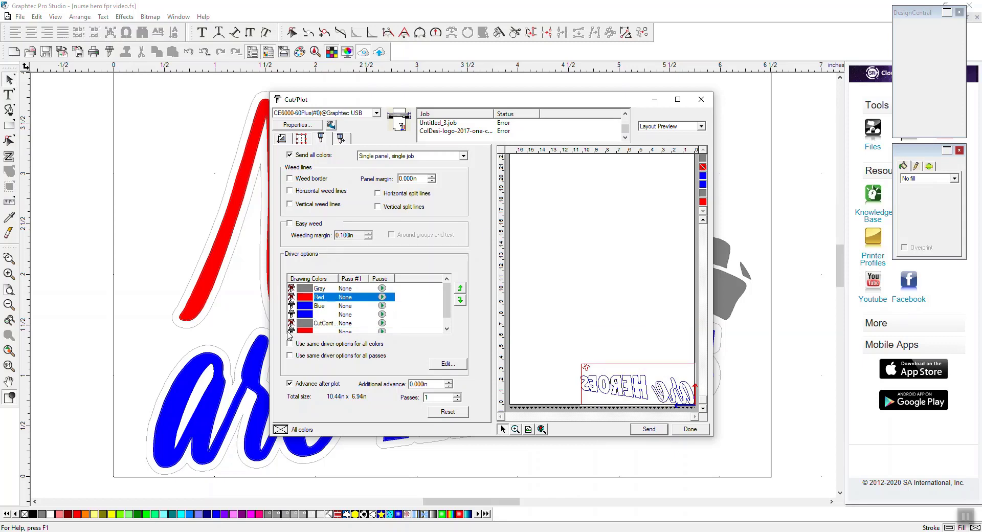
pyautogui.click(290, 331)
pyautogui.scroll(-1, 429, 311)
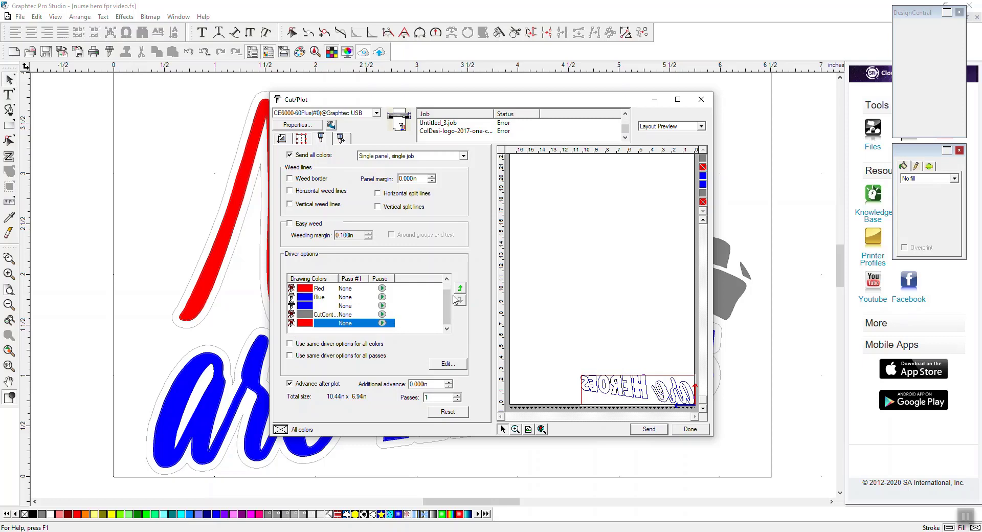
pyautogui.click(684, 431)
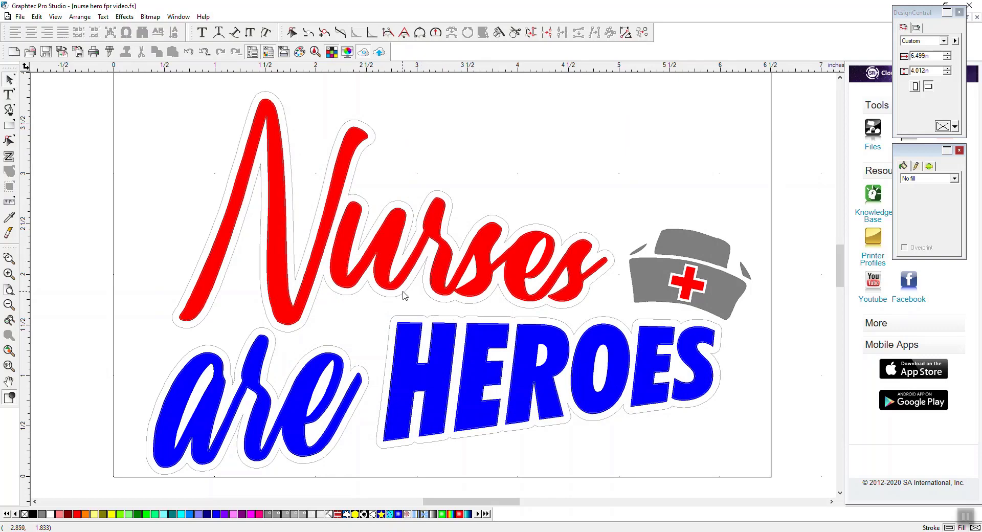
pyautogui.scroll(-1, 408, 292)
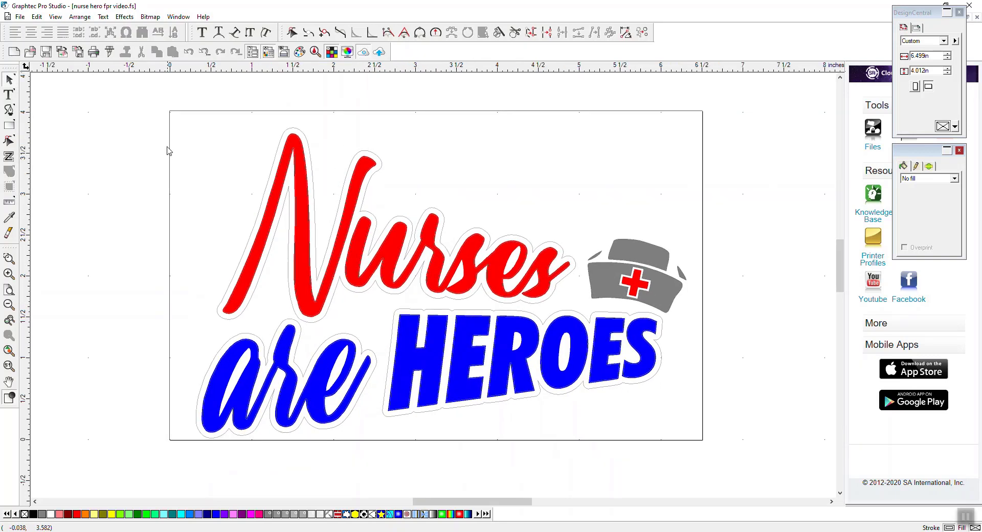